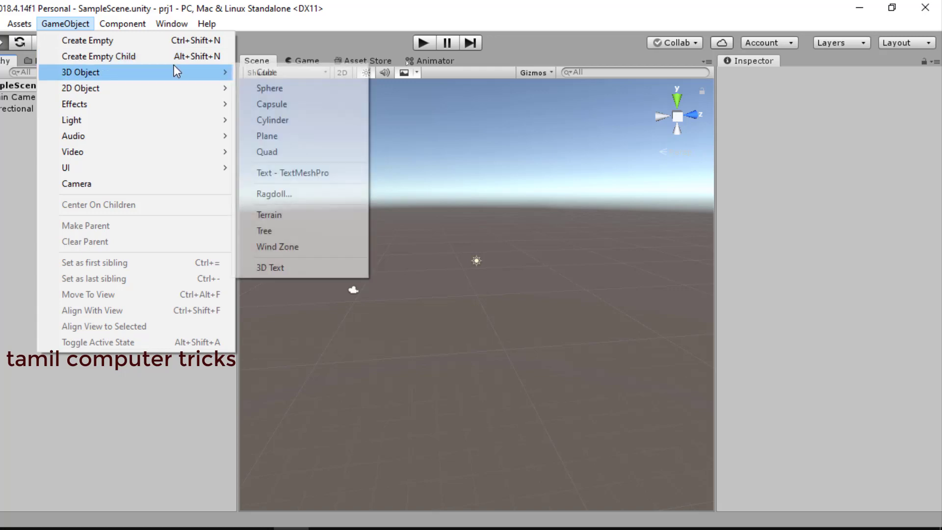
Add a 3D cube to the scene at the origin
left_click(291, 72)
scroll(517, 344, "up", 12)
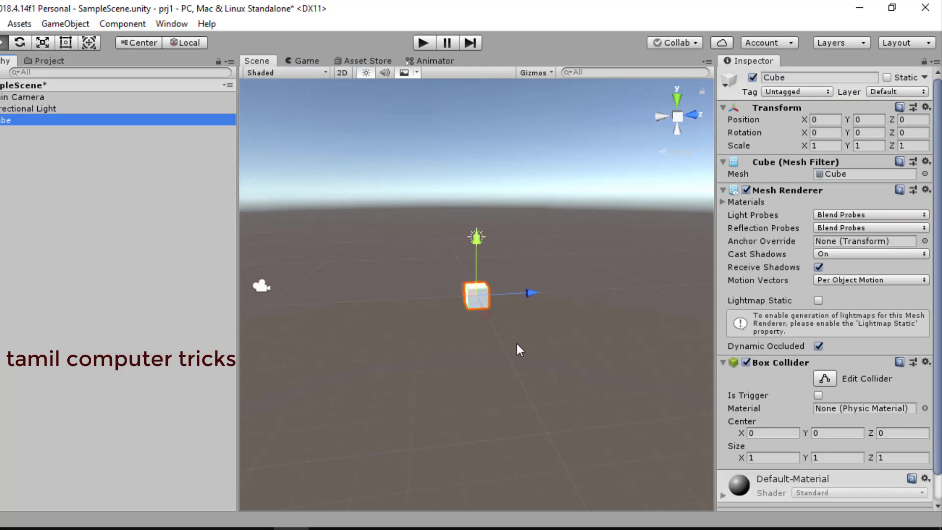
scroll(517, 337, "down", 11)
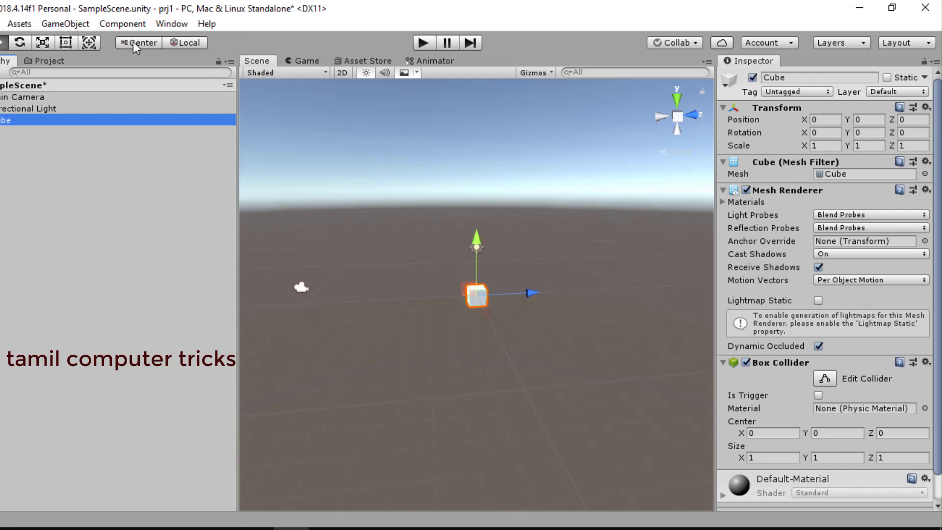
Scale the cube into a wide flat slab, about 9.85 on X and about 6.36 on Z
left_click(43, 43)
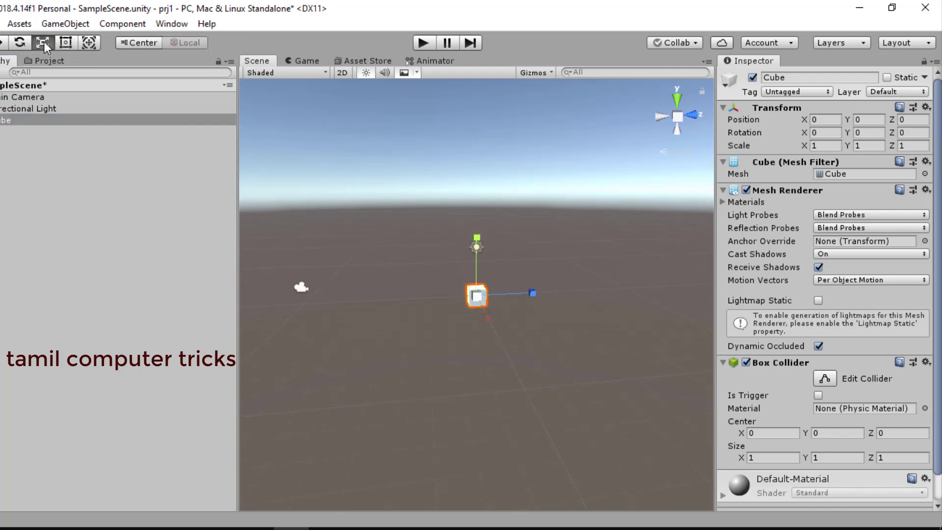
left_click_drag(535, 295, 572, 295)
left_click_drag(587, 295, 679, 273)
left_click(464, 295)
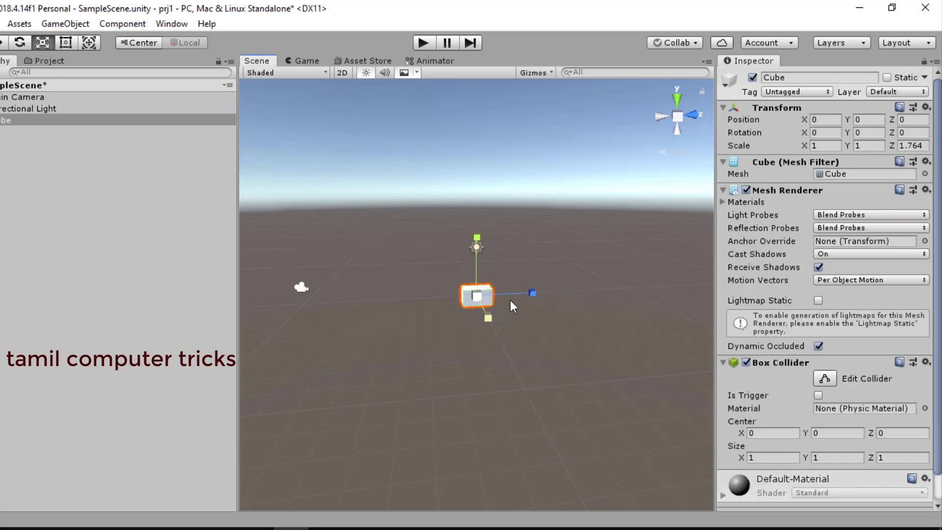
scroll(486, 314, "up", 4)
left_click_drag(542, 297, 623, 302)
left_click_drag(491, 319, 501, 437)
scroll(389, 362, "down", 5)
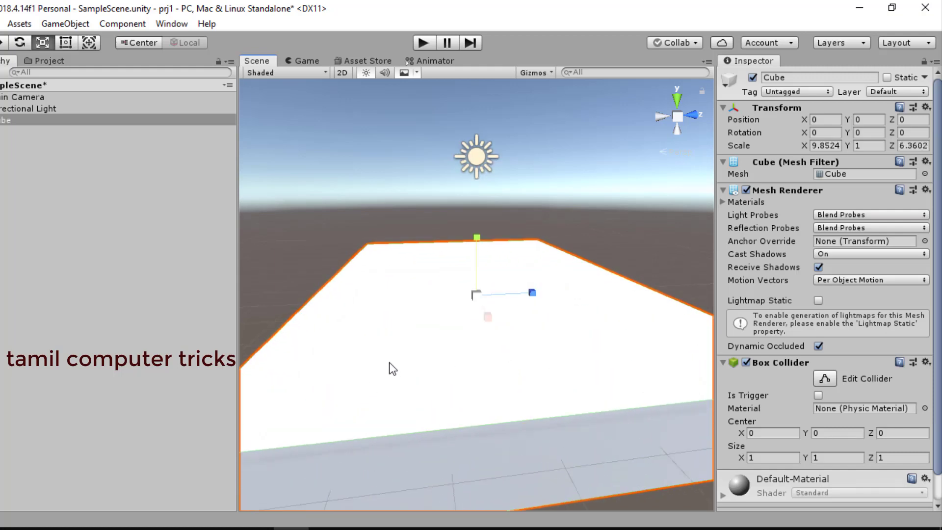
left_click(287, 369)
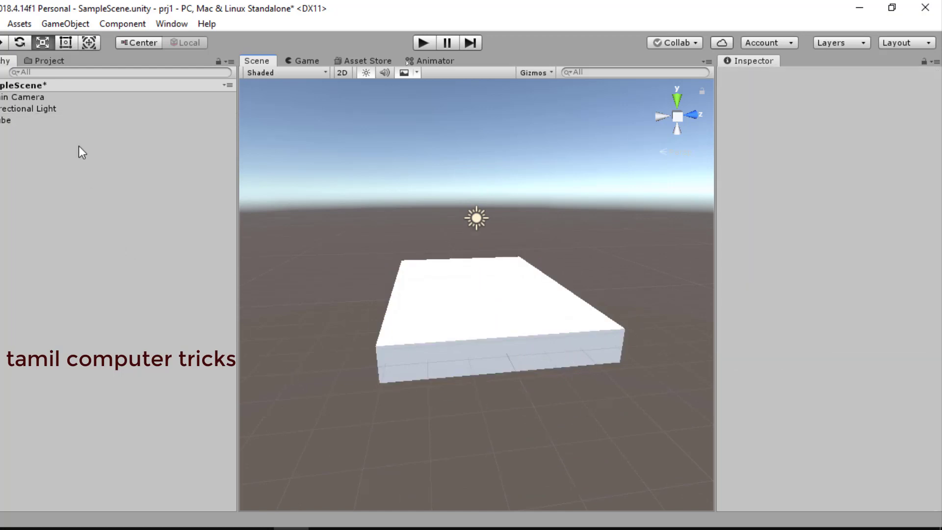
left_click(423, 318)
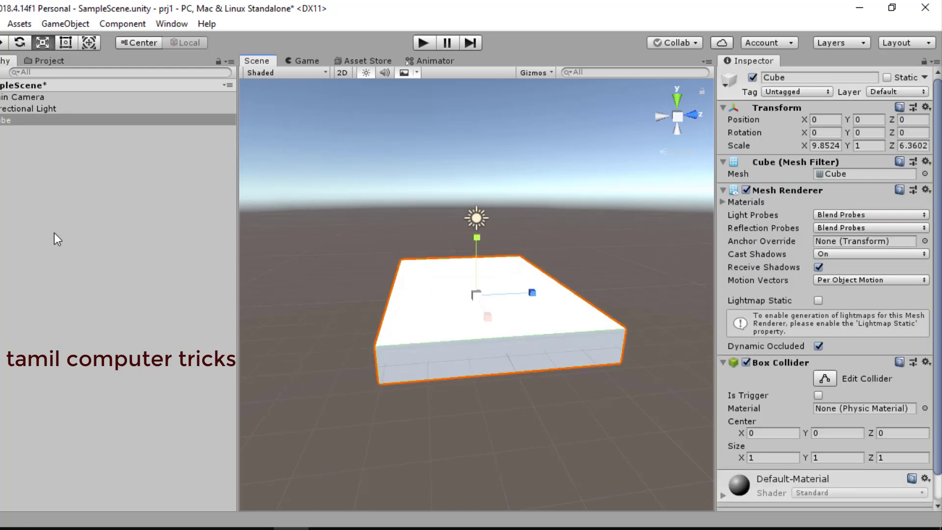
Add a second 3D cube to the scene
left_click(37, 179)
left_click(65, 23)
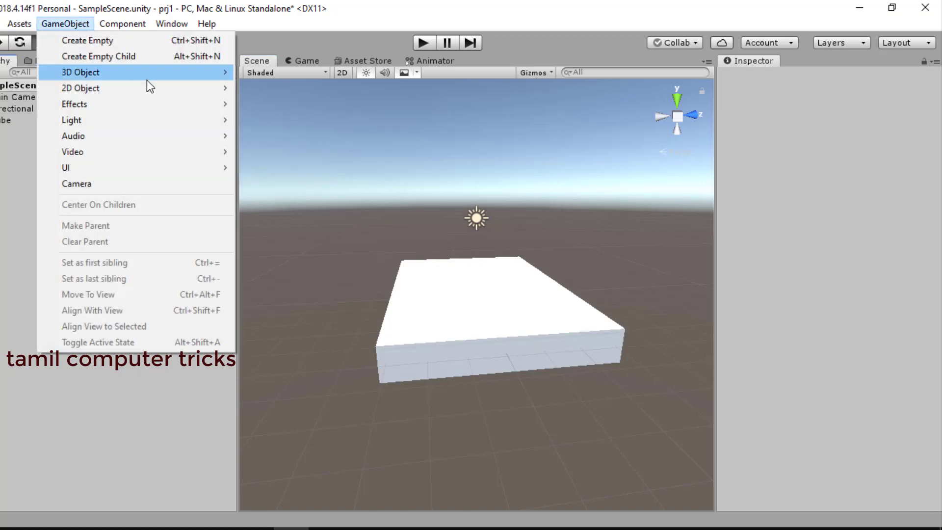
mouse_move(159, 69)
left_click(277, 74)
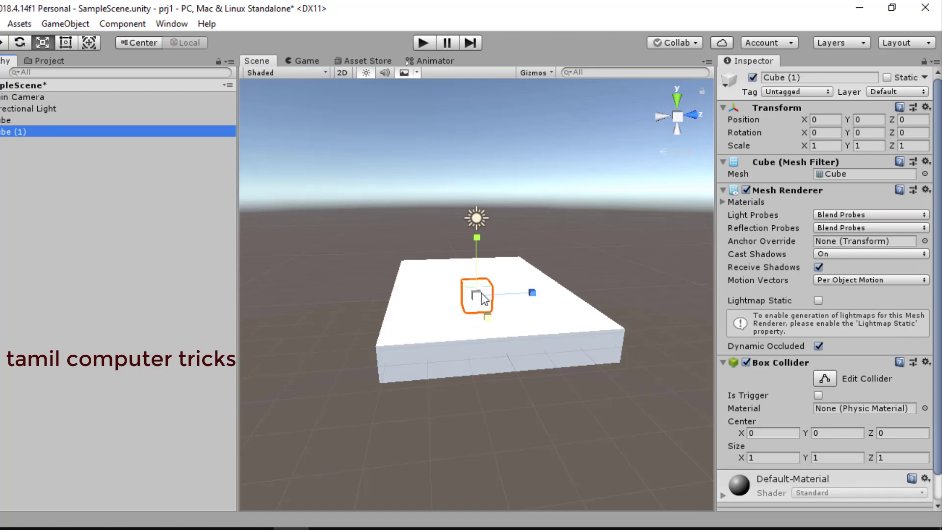
Raise the second cube above the slab to a Y position of about 1.44
left_click(3, 44)
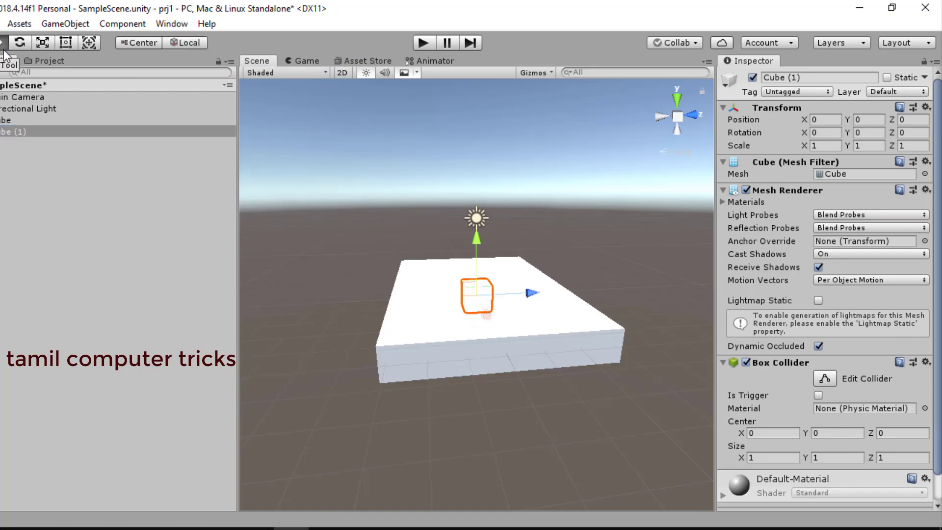
left_click_drag(477, 241, 479, 217)
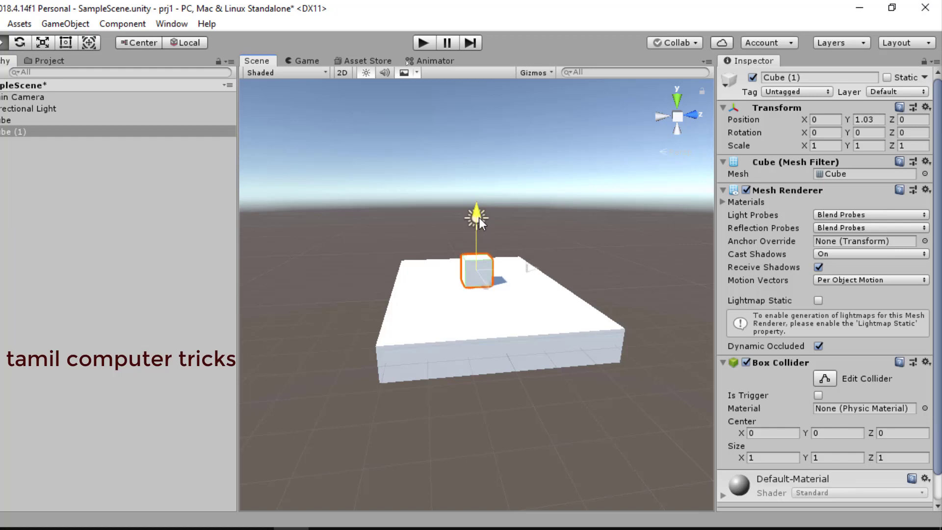
scroll(520, 270, "up", 5)
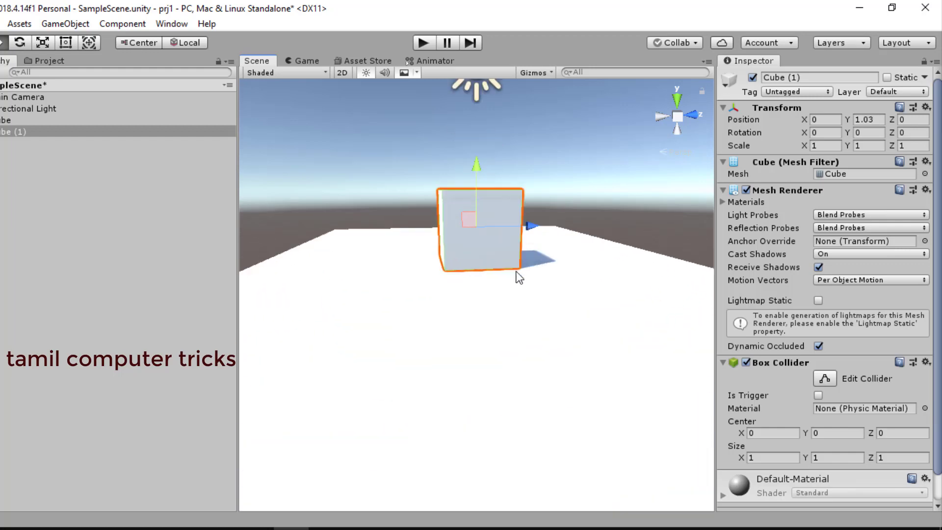
left_click_drag(477, 170, 479, 140)
scroll(446, 299, "down", 2)
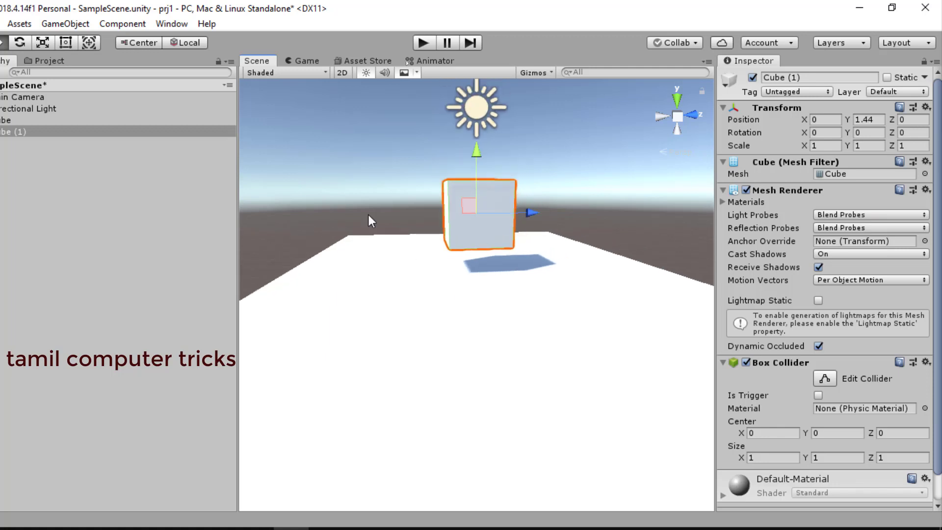
left_click(369, 200)
Play the scene to examine how the raised cube behaves without physics, and stop playback
left_click(422, 44)
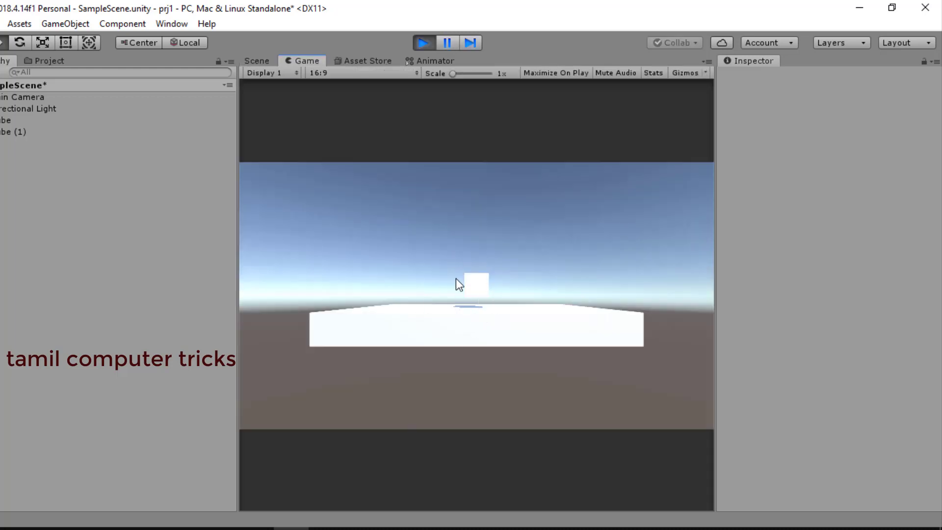
left_click_drag(466, 73, 445, 73)
left_click(424, 45)
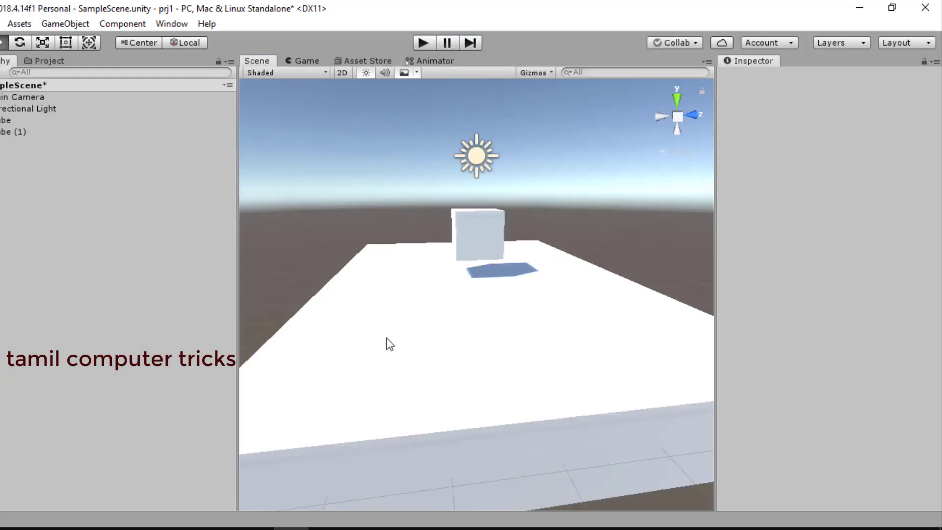
Add a Rigidbody physics component to the small cube above the slab
scroll(387, 339, "down", 4)
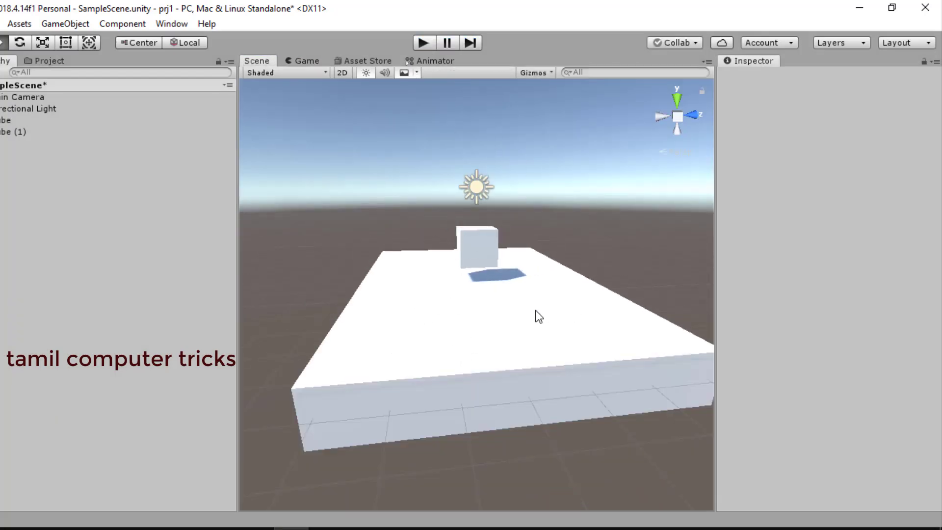
left_click(471, 243)
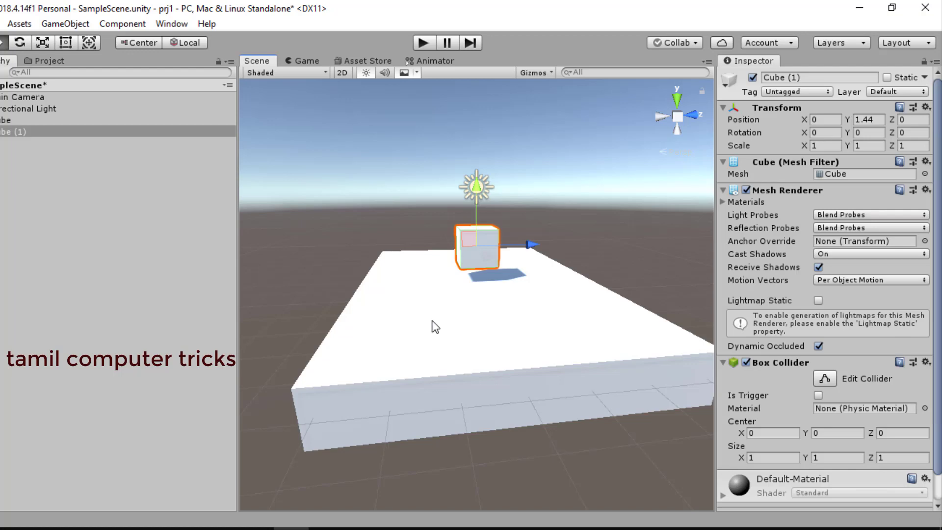
scroll(677, 388, "down", 2)
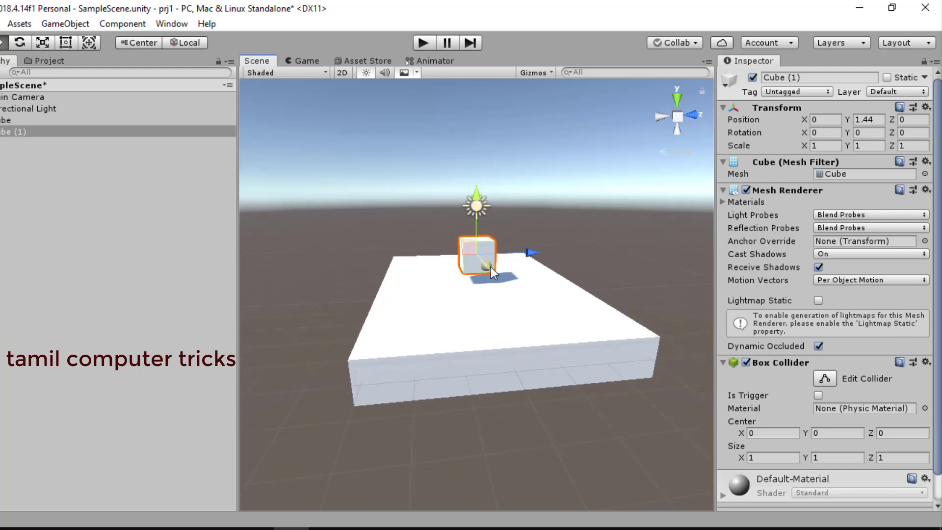
scroll(908, 430, "down", 1)
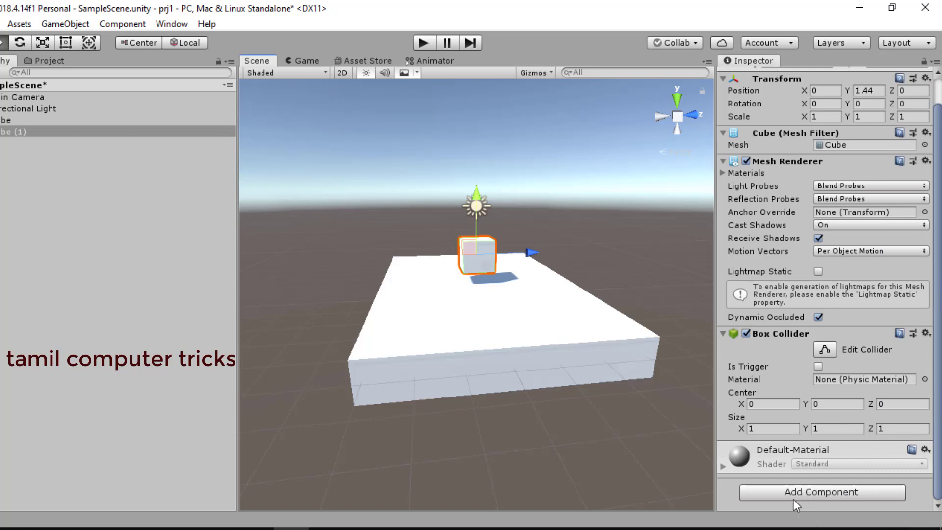
left_click(806, 493)
scroll(859, 387, "down", 2)
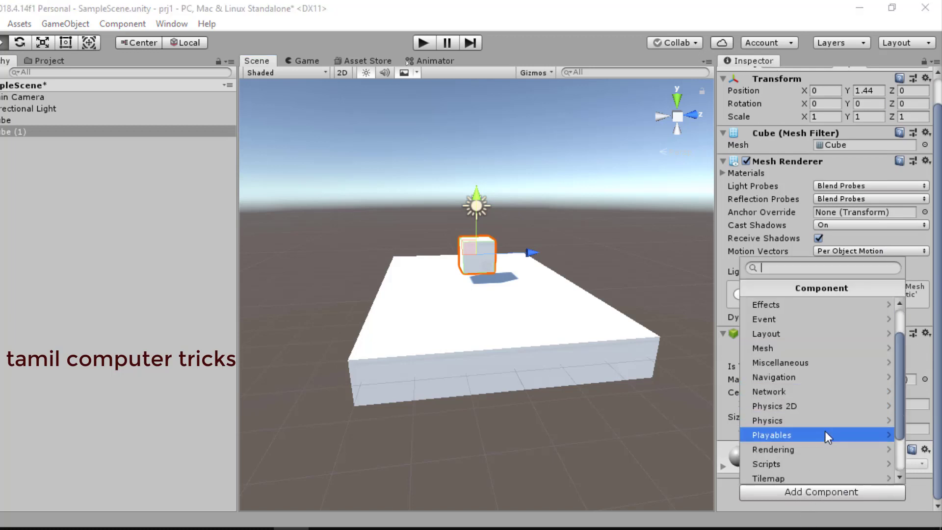
scroll(829, 441, "down", 2)
scroll(823, 444, "up", 3)
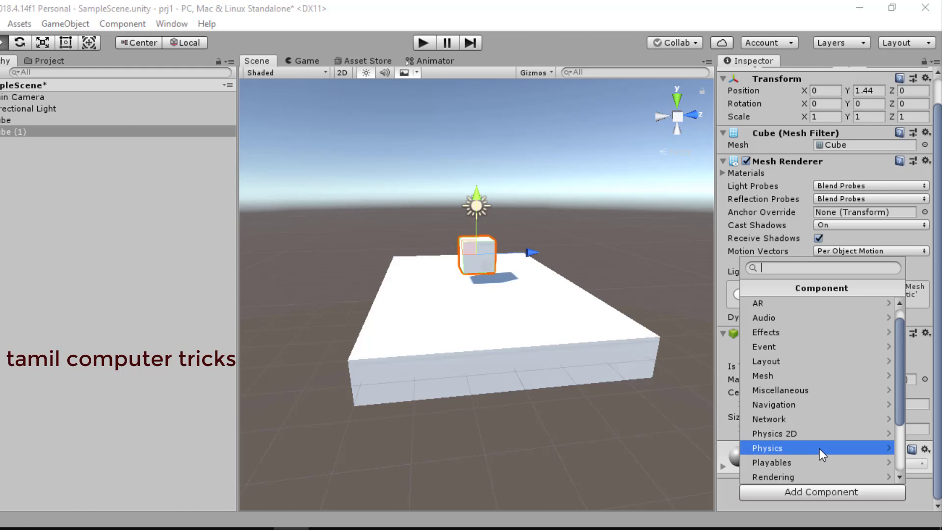
left_click(819, 449)
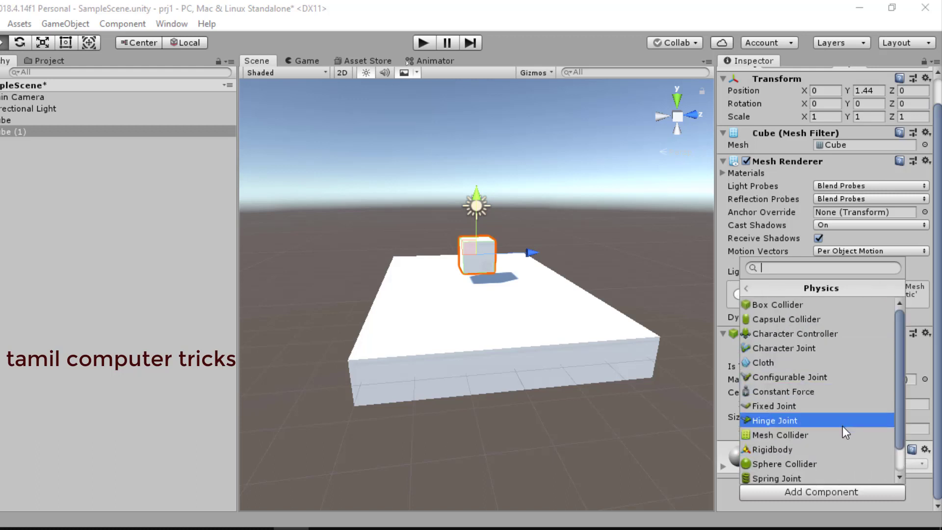
scroll(791, 458, "down", 2)
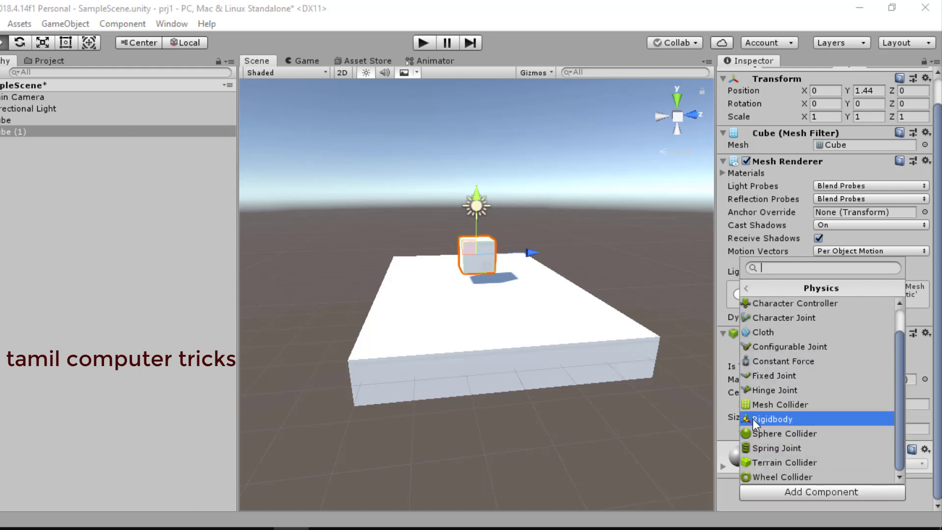
left_click(810, 419)
Set the mass of the small cube's Rigidbody to 2.23
scroll(828, 452, "down", 3)
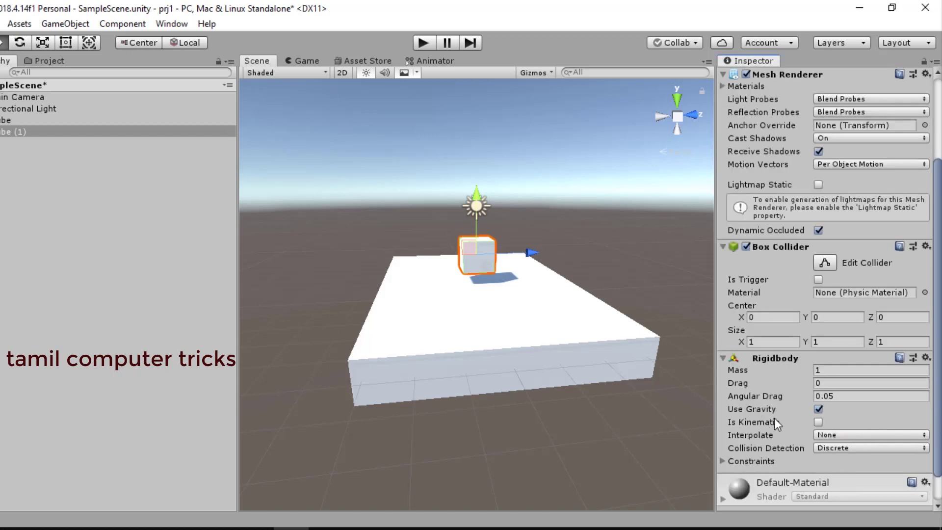
left_click(816, 410)
left_click(821, 371)
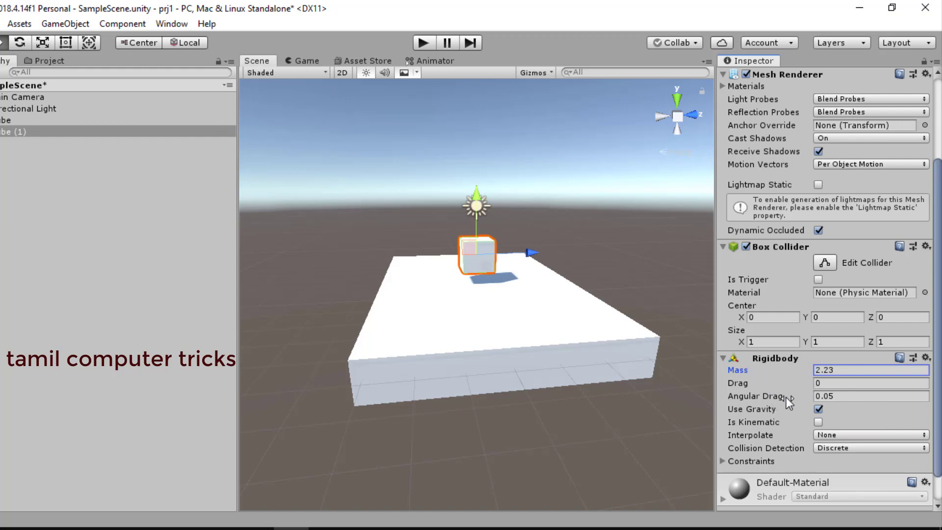
left_click(852, 396)
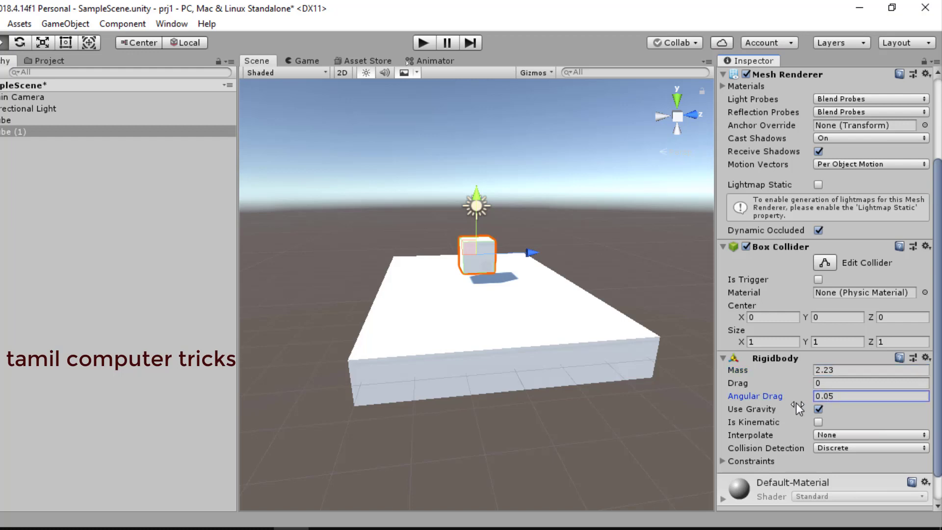
scroll(805, 499, "down", 2)
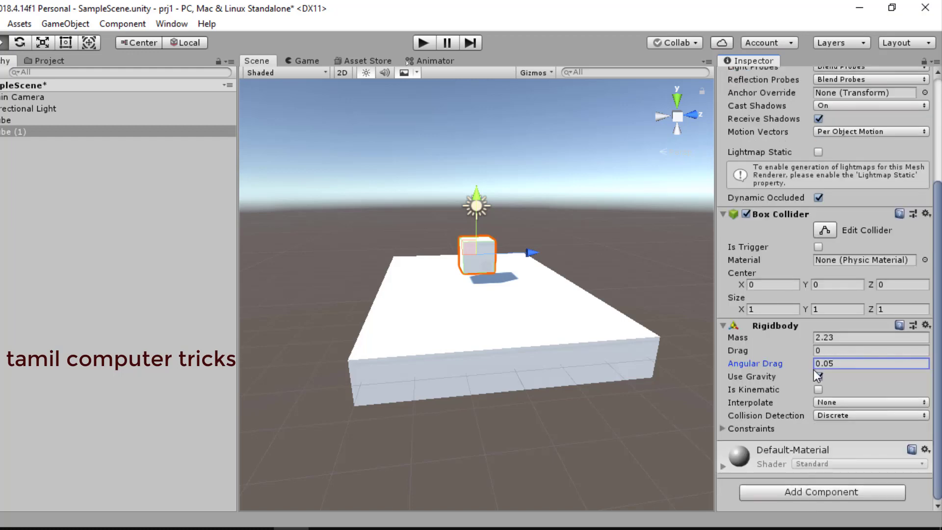
left_click(775, 350)
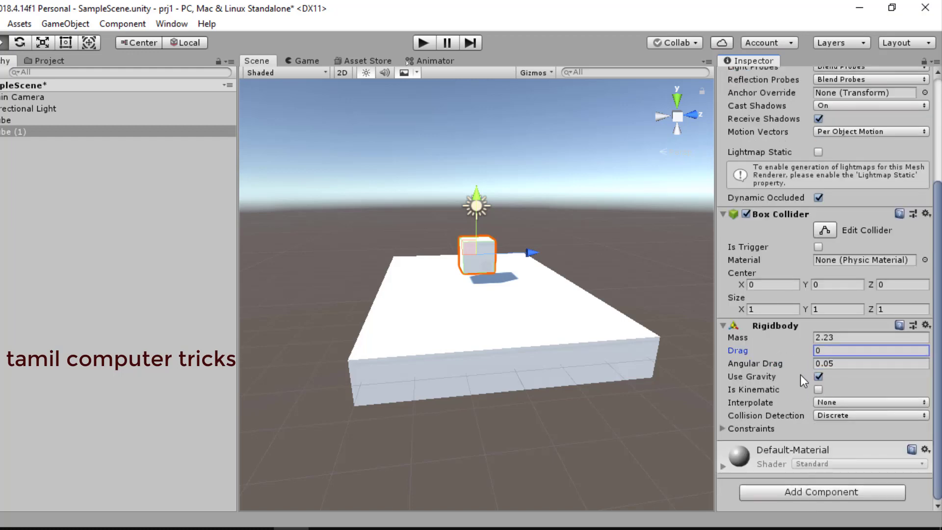
Turn off Use Gravity on the small cube's Rigidbody and test it by briefly playing the scene
left_click(821, 378)
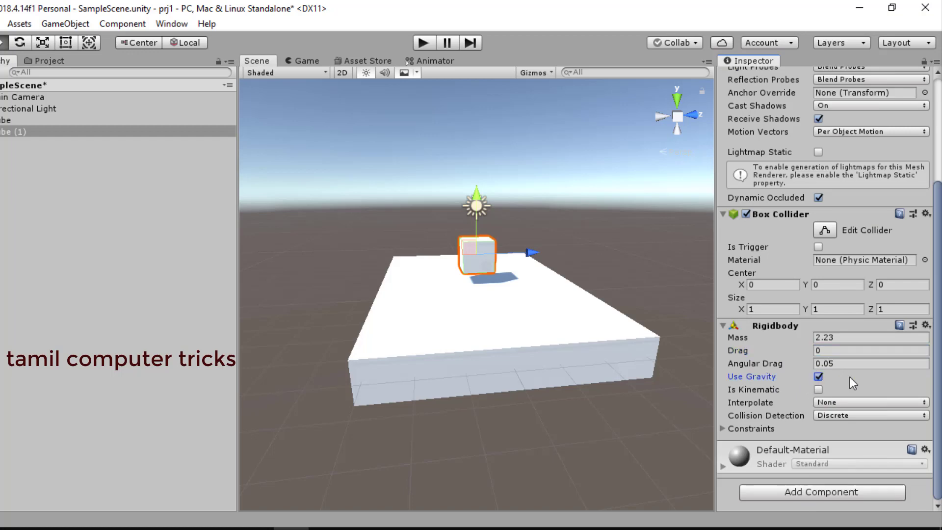
left_click(425, 39)
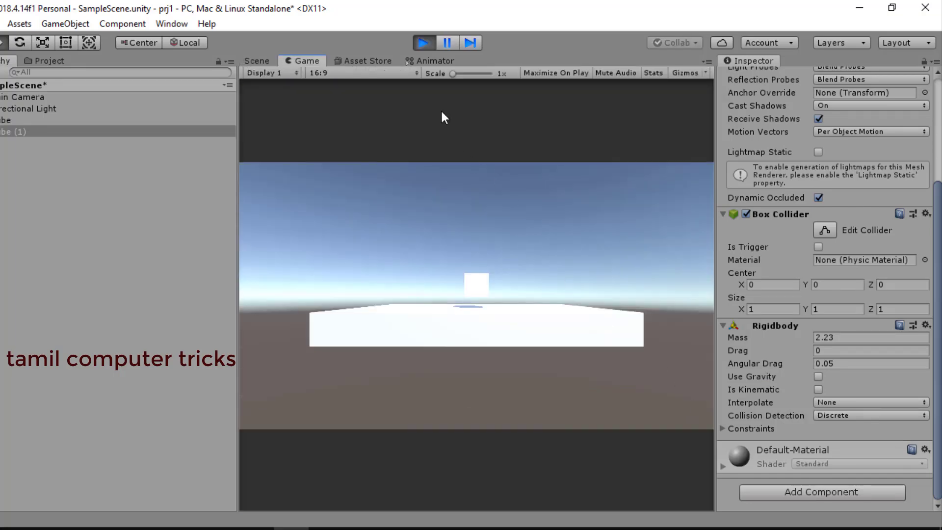
left_click(423, 41)
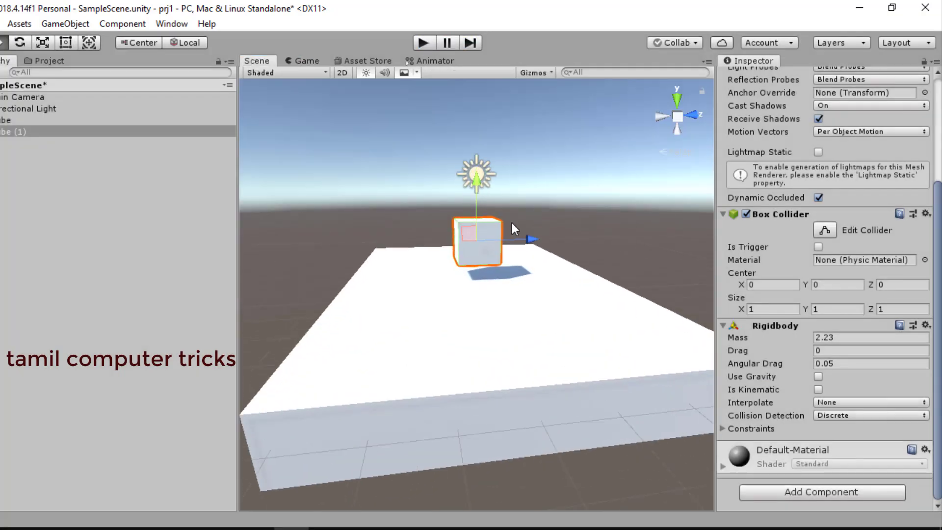
Move the small cube to about 2.68 on X and about 1.95 on Y
left_click(459, 299)
left_click(497, 210)
left_click(490, 230)
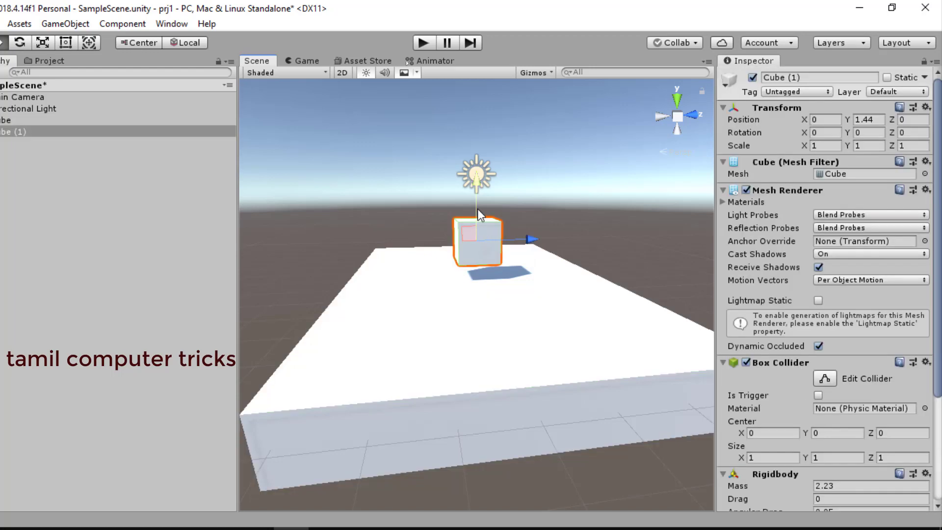
mouse_move(490, 257)
left_mouse_down()
mouse_move(542, 300)
mouse_move(504, 245)
left_mouse_up()
left_click_drag(504, 200, 503, 172)
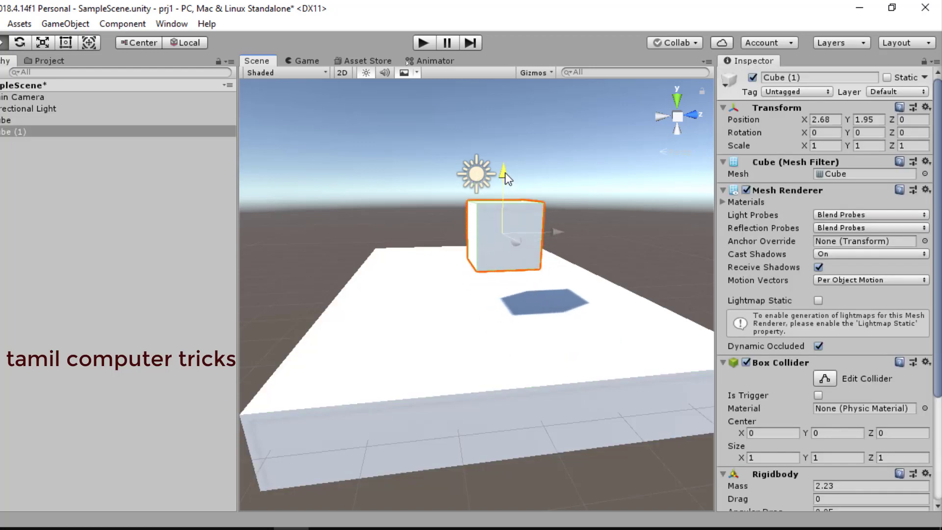
Widen the vertical gap between the slab and the small cube so the cube floats well above it
left_click(505, 358)
scroll(613, 382, "down", 1)
scroll(722, 389, "down", 1)
scroll(682, 377, "down", 1)
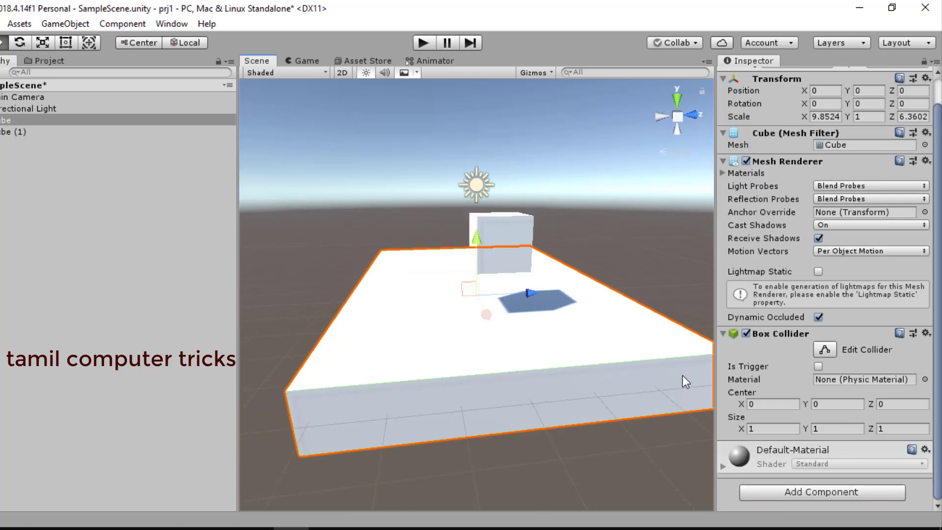
left_click_drag(479, 241, 478, 185)
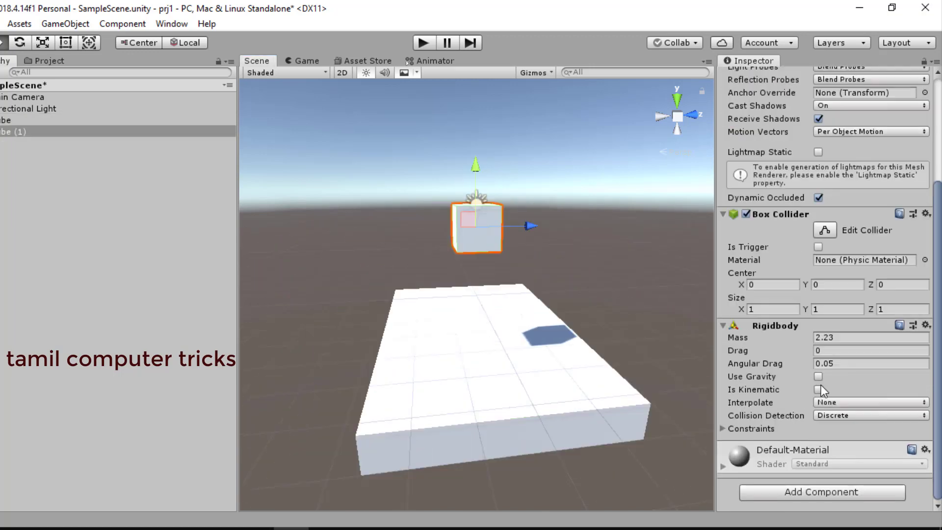
Turn on Use Gravity on the small cube's Rigidbody and test the fall by briefly playing the scene
left_click(816, 379)
left_click(423, 42)
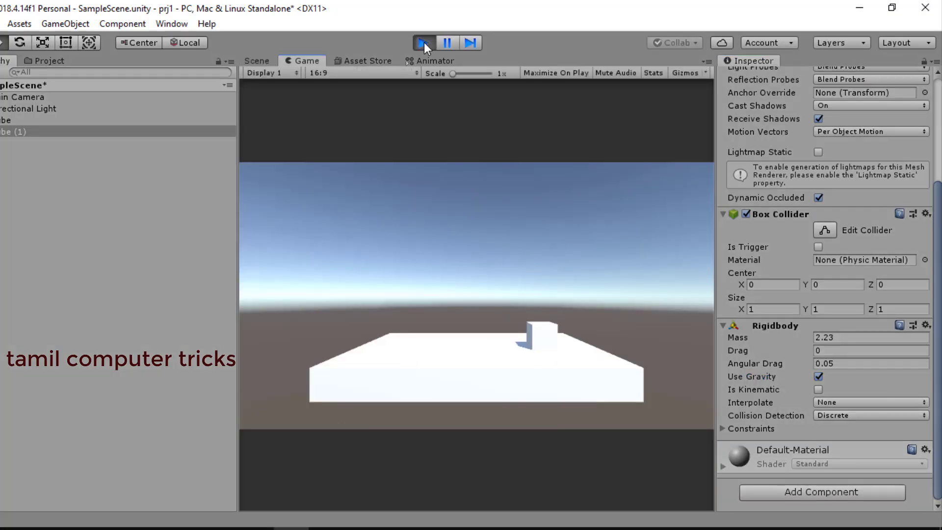
left_click(424, 42)
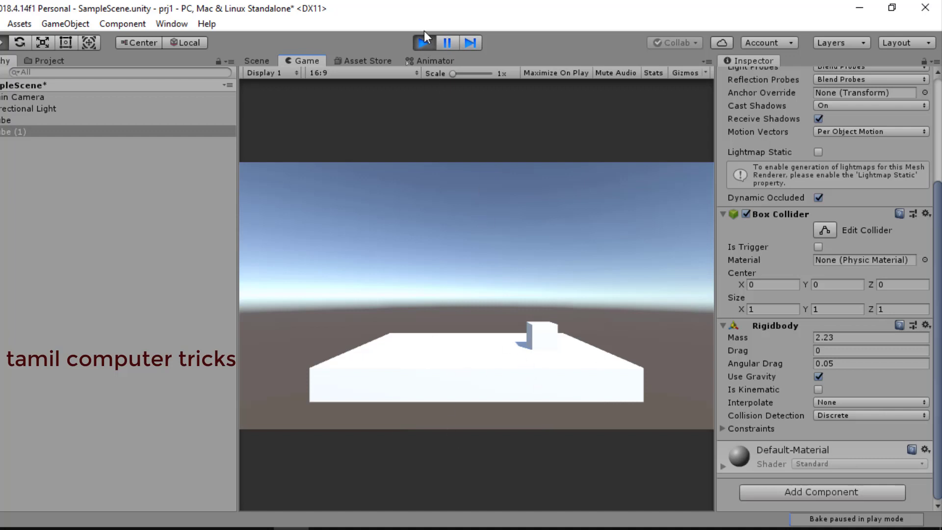
left_click(424, 38)
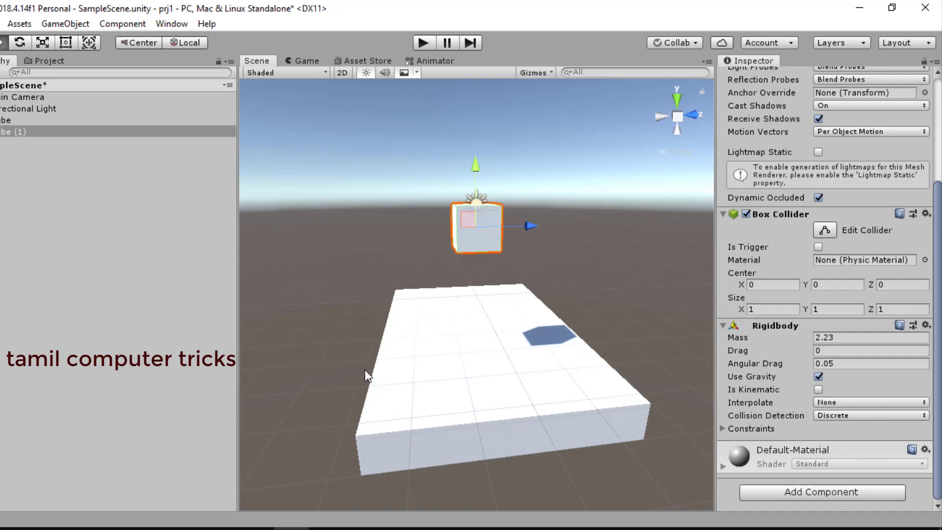
left_click(193, 364)
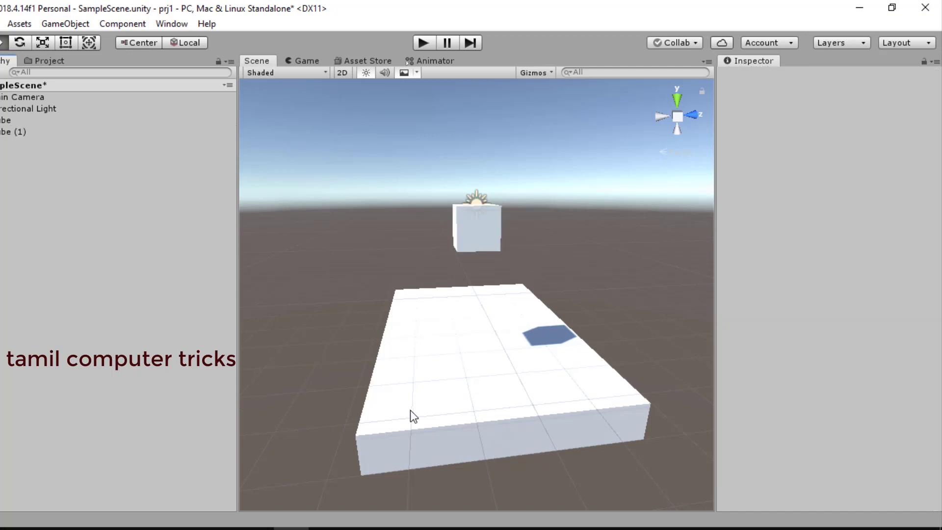
left_click(427, 299)
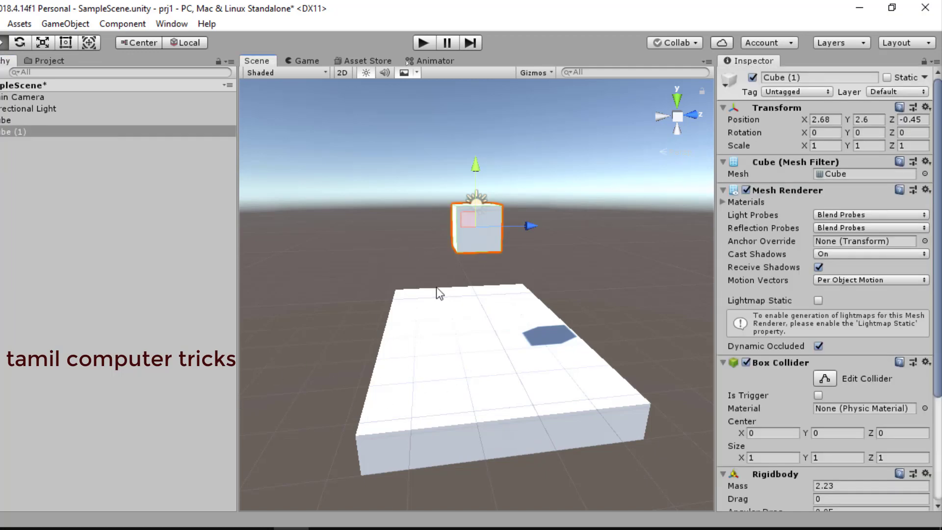
left_click(456, 240)
left_click(635, 409)
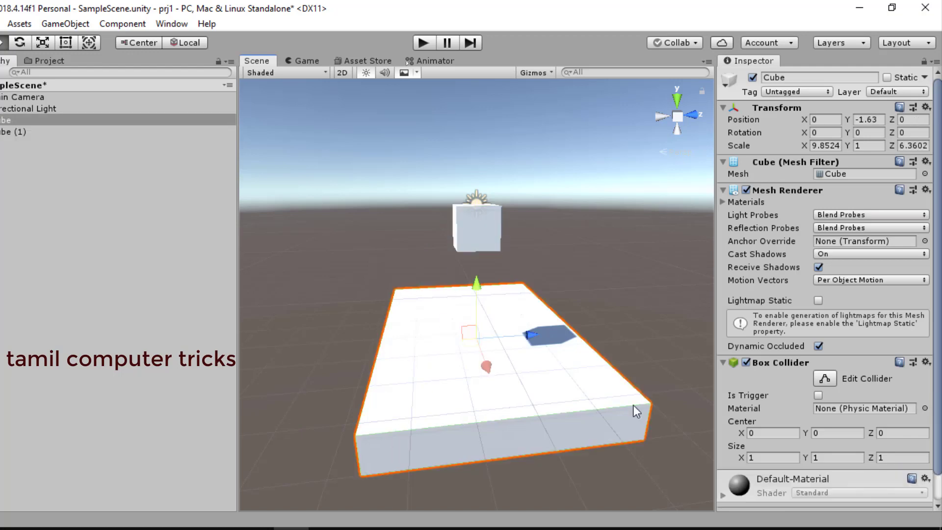
left_click(487, 227)
left_click(420, 395)
left_click(84, 299)
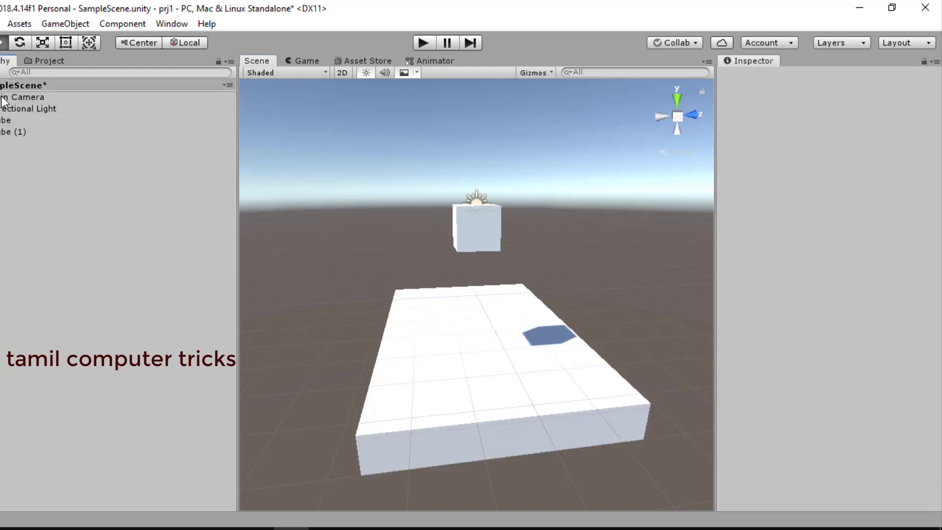
Create a new material in the project's Assets folder, keeping the default name New Material
left_click(43, 60)
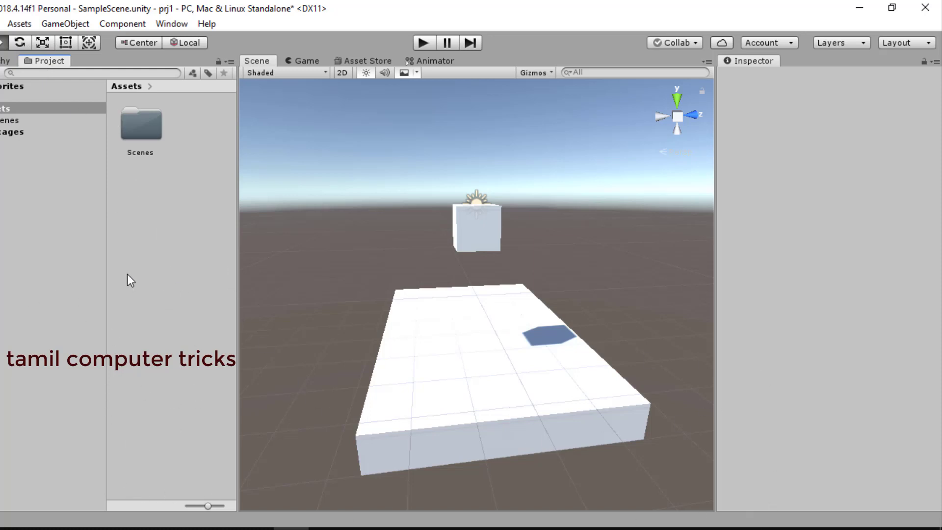
right_click(132, 260)
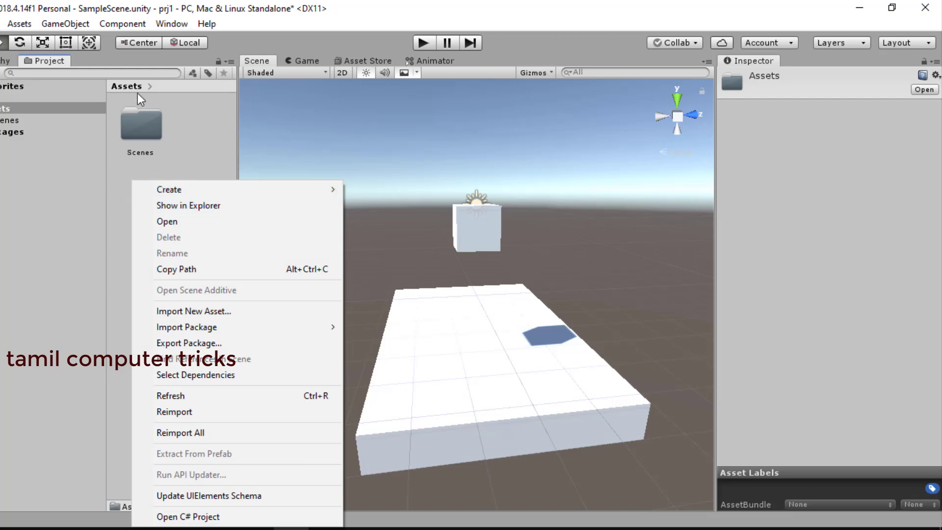
left_click(207, 135)
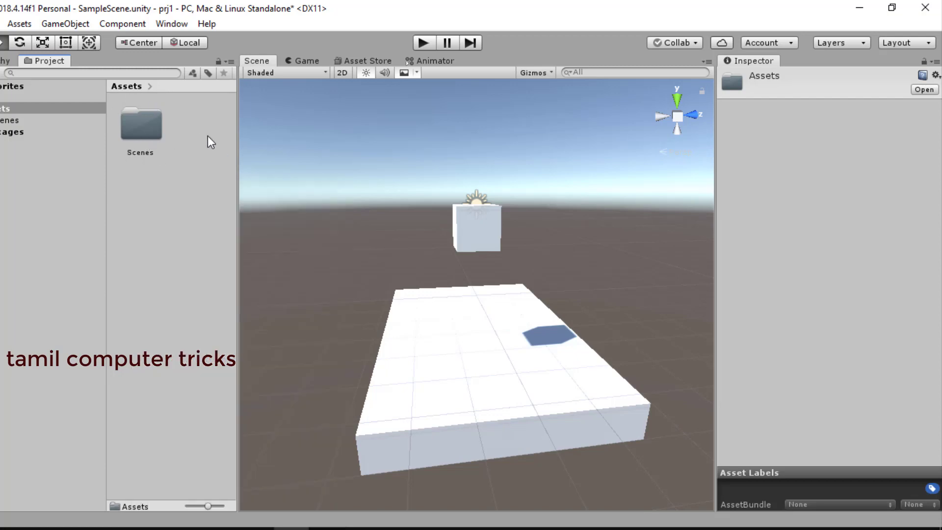
right_click(146, 211)
mouse_move(306, 194)
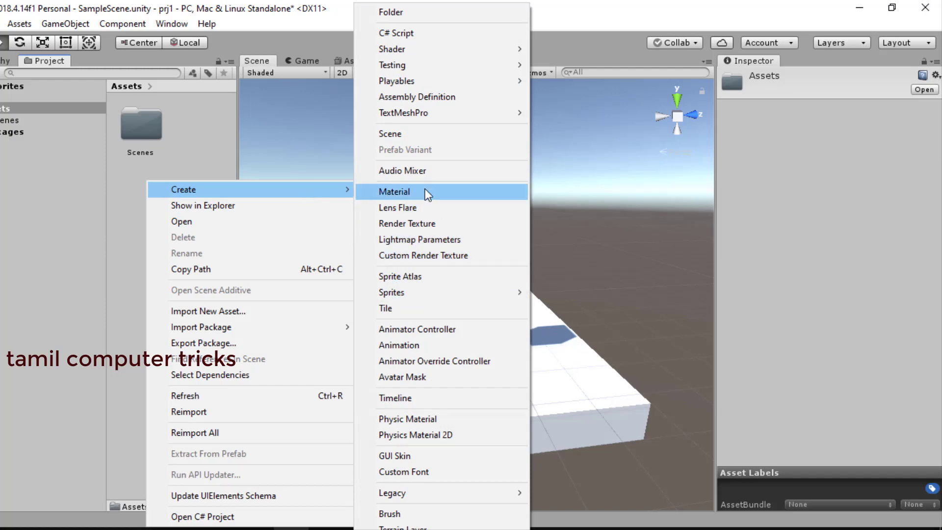
left_click(394, 191)
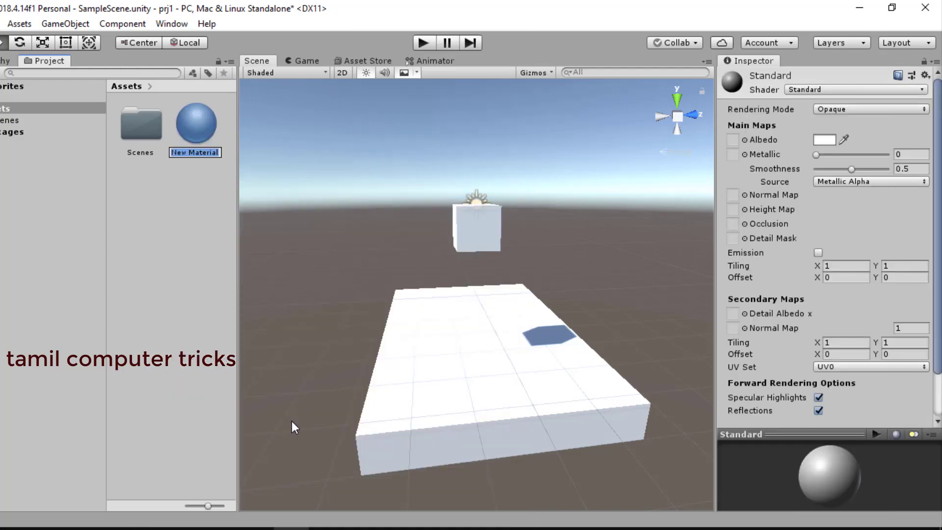
key("Return")
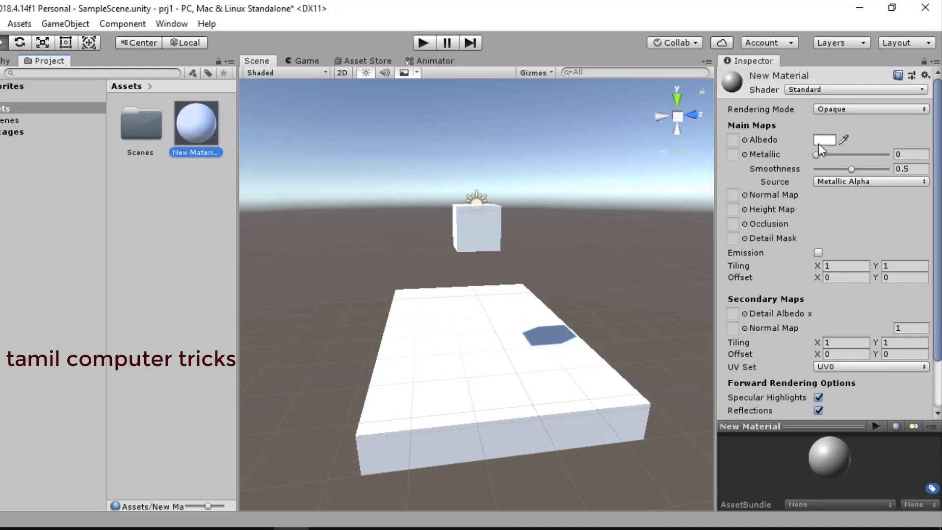
scroll(900, 283, "down", 3)
scroll(901, 283, "up", 3)
left_click(840, 137)
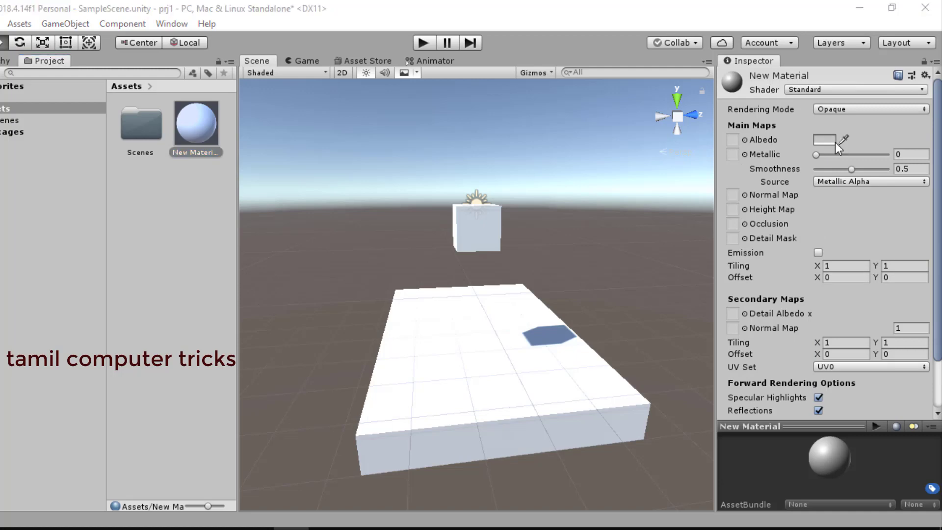
left_click(826, 141)
scroll(873, 359, "down", 3)
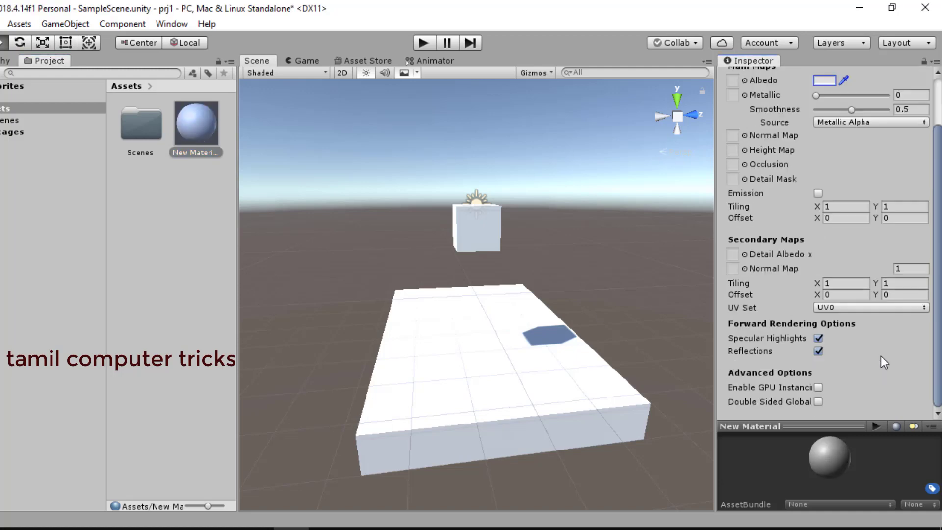
scroll(881, 356, "up", 3)
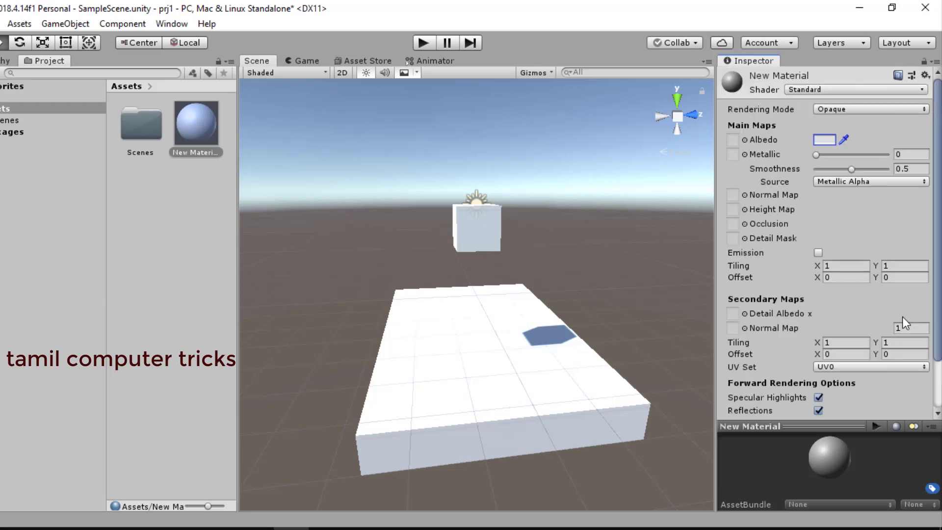
Set the new material's albedo to a fully saturated red shifted slightly towards pink
left_click(195, 129)
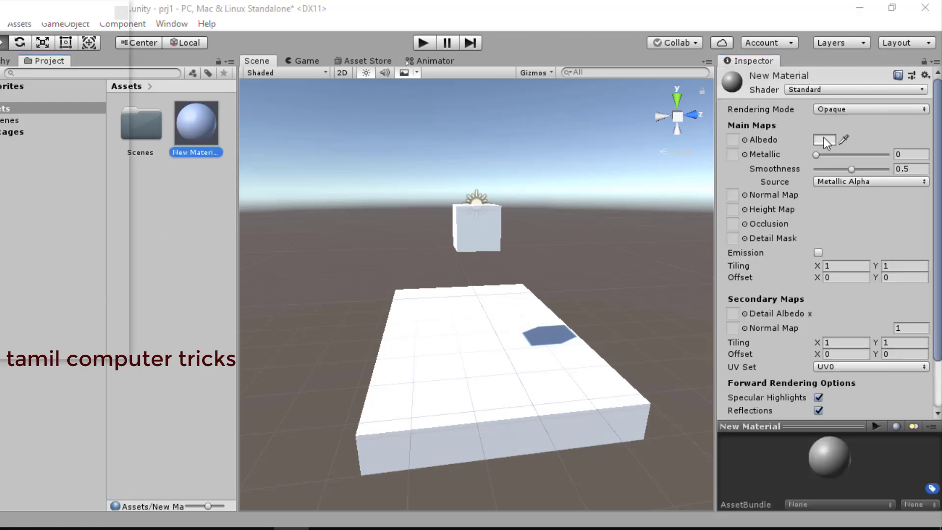
left_click(824, 138)
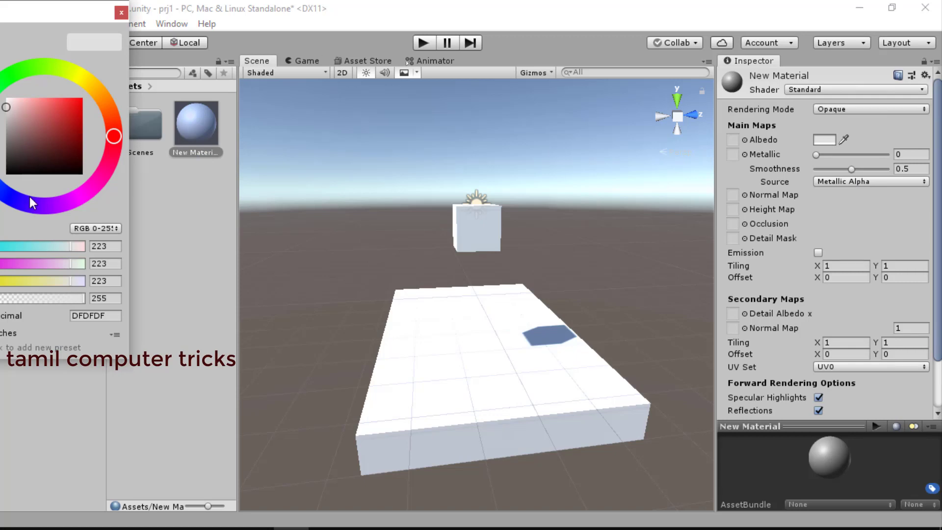
mouse_move(44, 126)
left_mouse_down()
mouse_move(89, 110)
mouse_move(89, 95)
left_mouse_up()
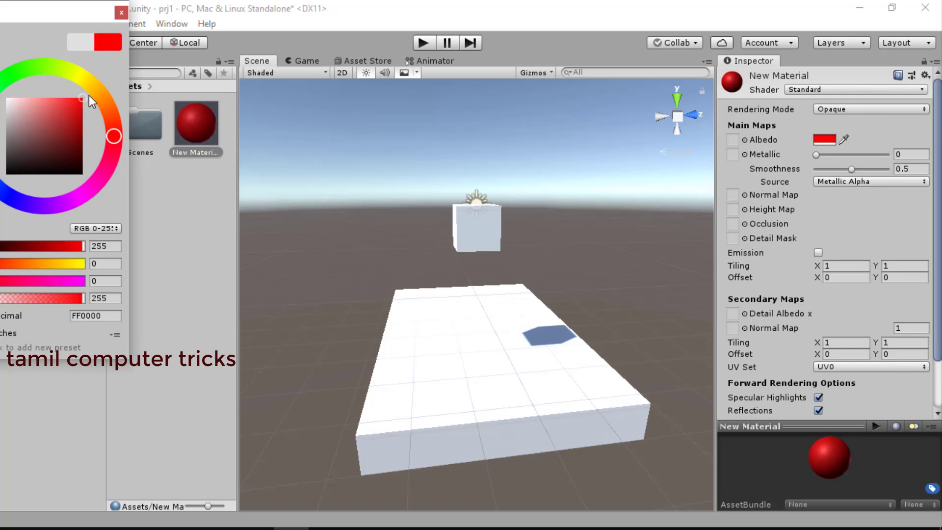
mouse_move(116, 132)
left_mouse_down()
mouse_move(115, 116)
mouse_move(118, 152)
left_mouse_up()
left_click(120, 12)
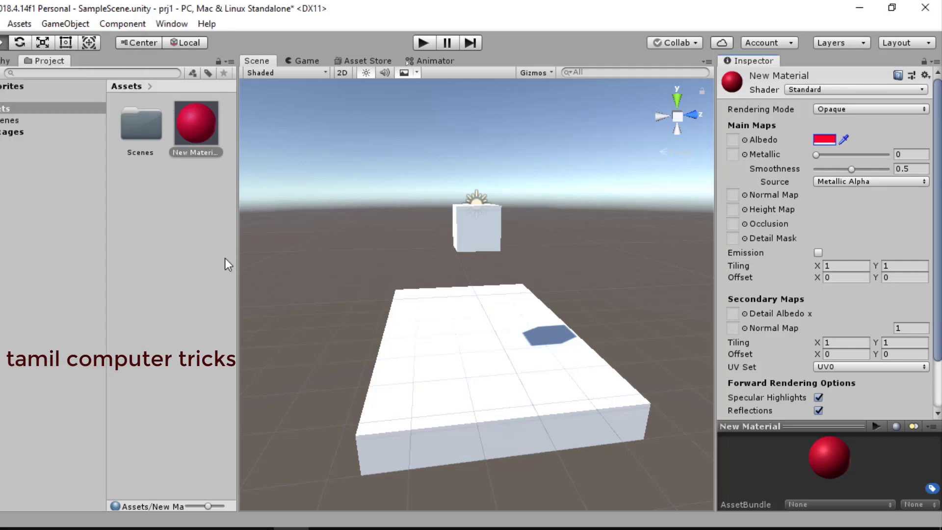
Try the red material on the small floating cube
left_click(193, 243)
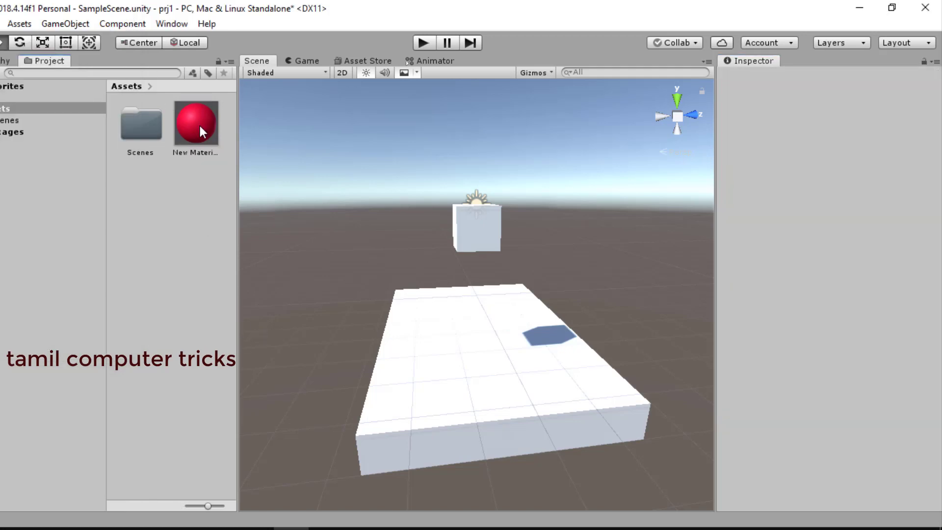
left_click(192, 142)
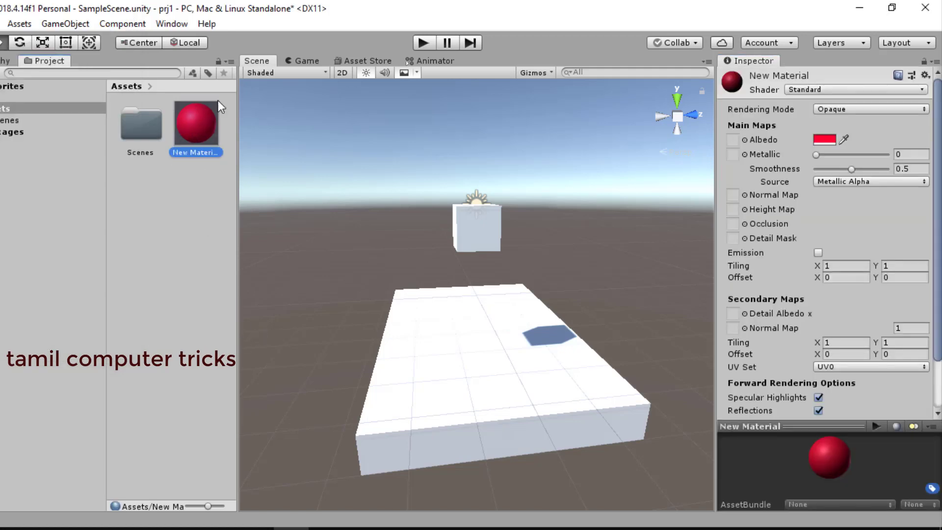
left_click(184, 201)
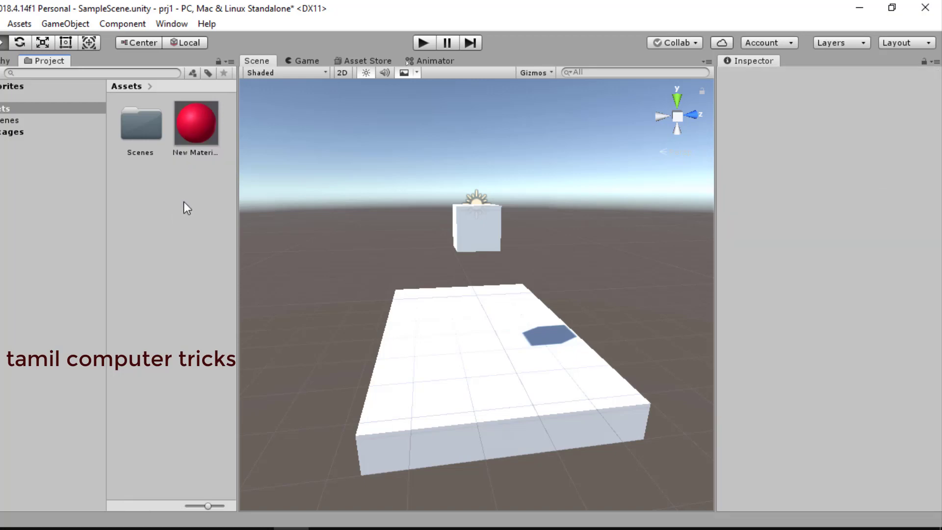
left_click(199, 118)
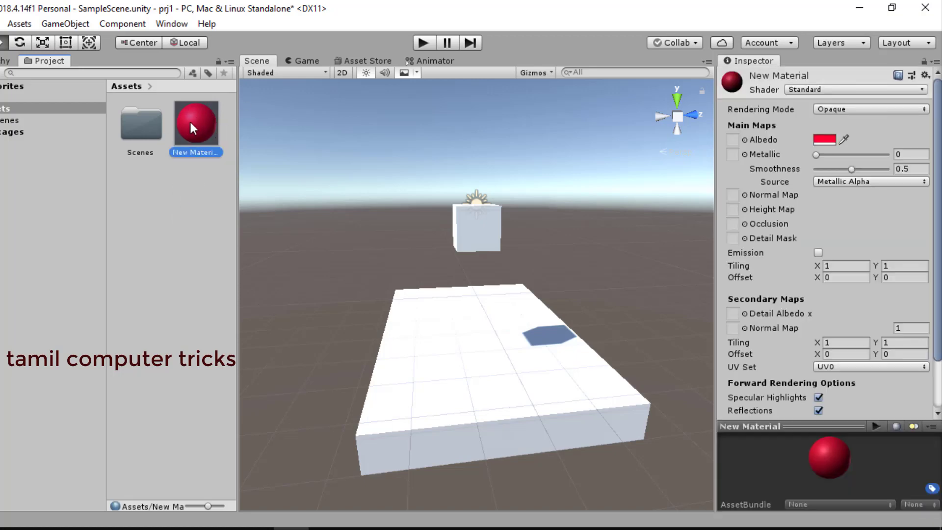
left_click_drag(190, 119, 471, 235)
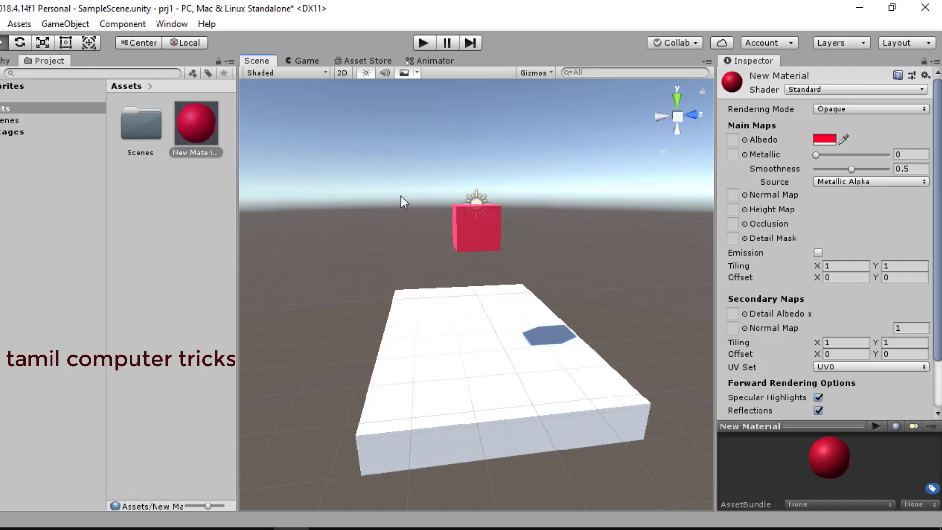
left_click(643, 245)
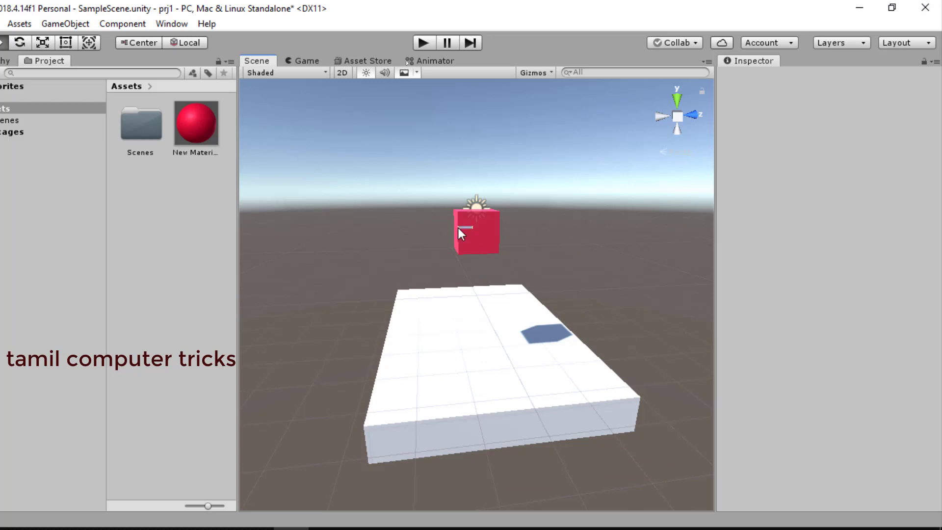
Apply the red material to the slab and check it by briefly playing the scene
left_click(207, 144)
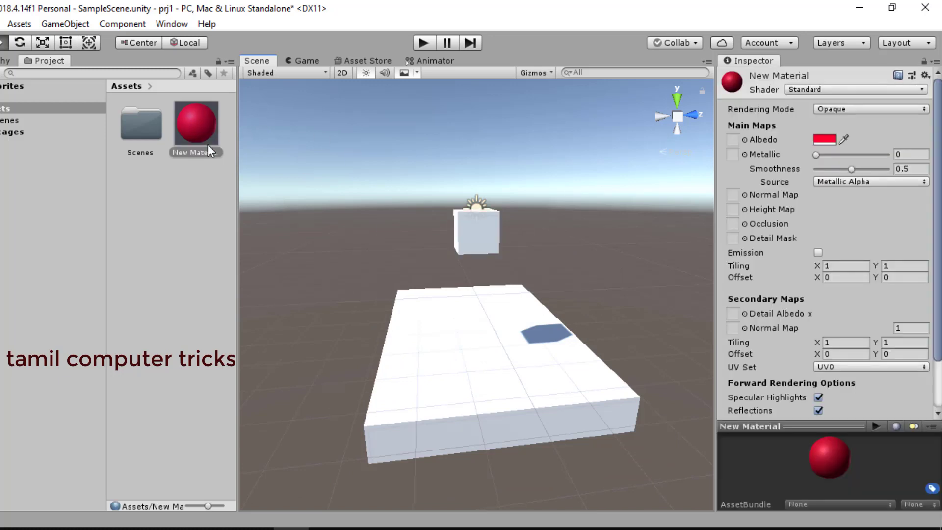
left_click_drag(208, 144, 439, 372)
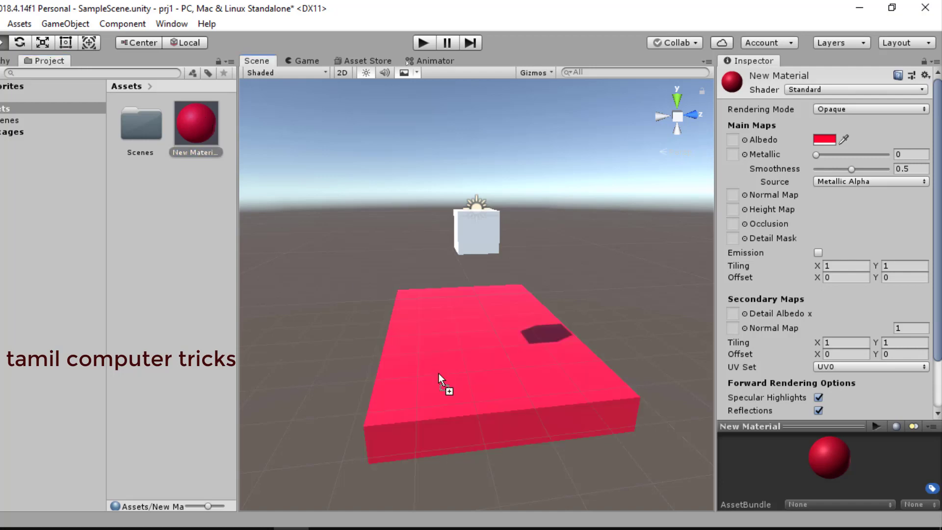
left_click(545, 491)
left_click(423, 44)
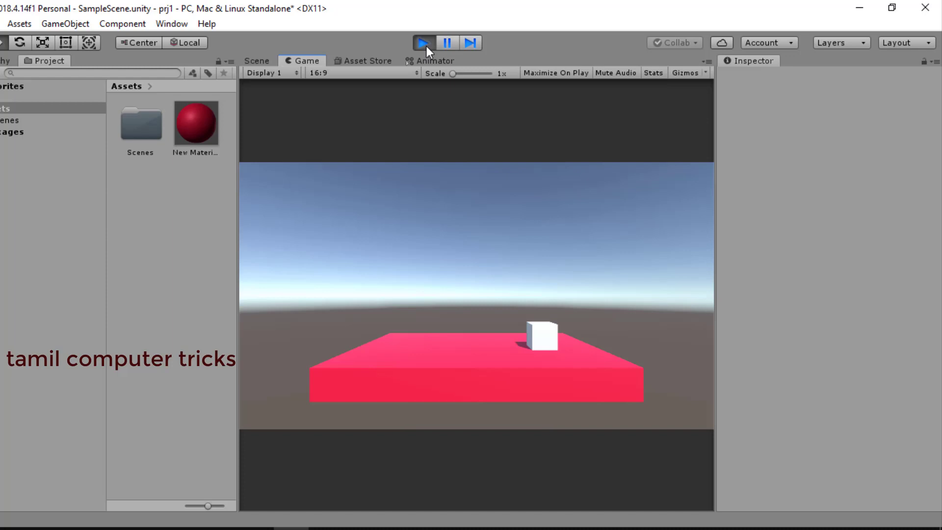
left_click(425, 44)
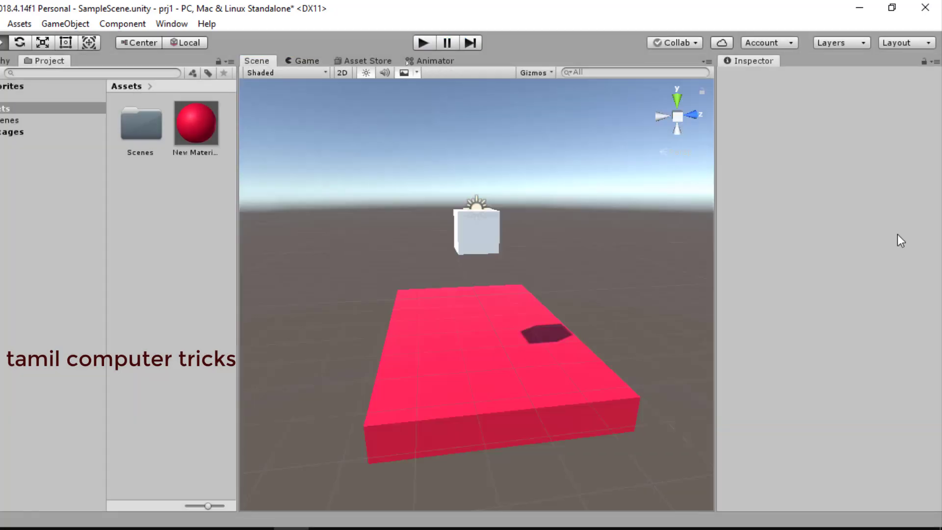
scroll(270, 259, "down", 1)
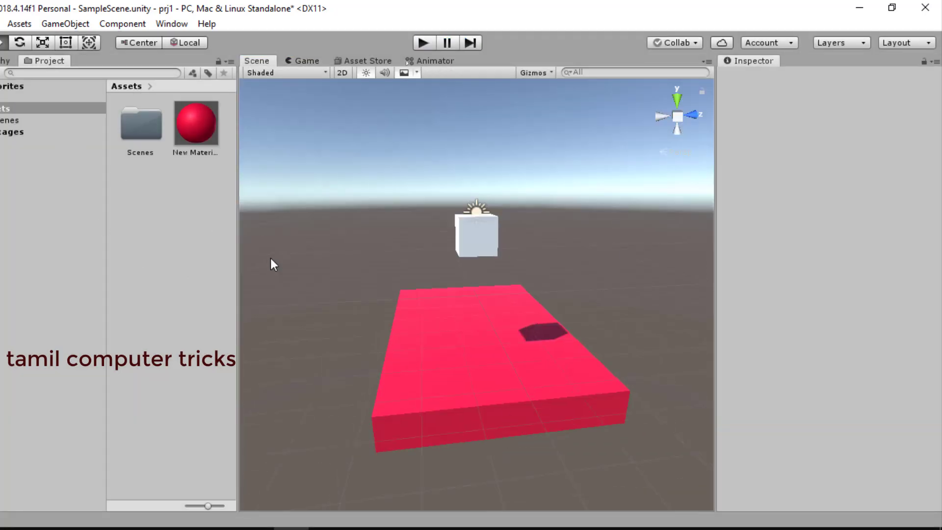
scroll(362, 273, "down", 2)
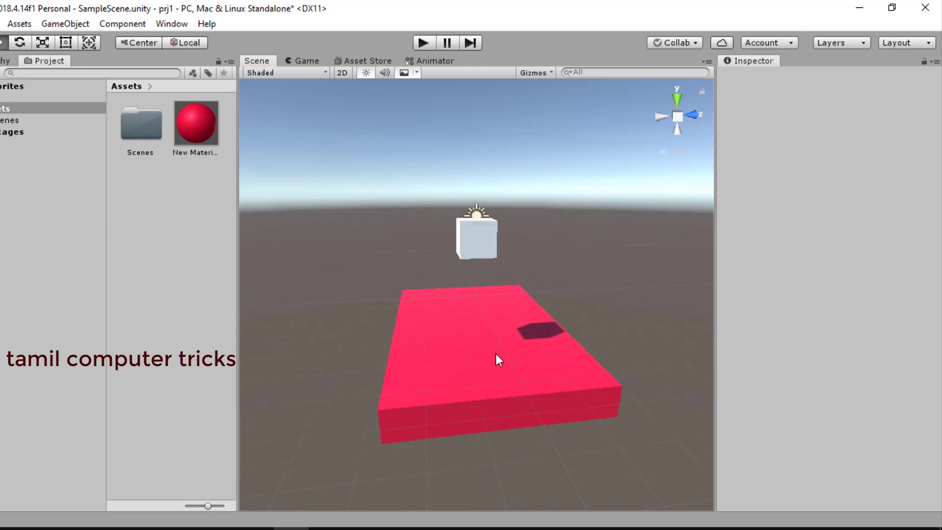
scroll(496, 354, "up", 1)
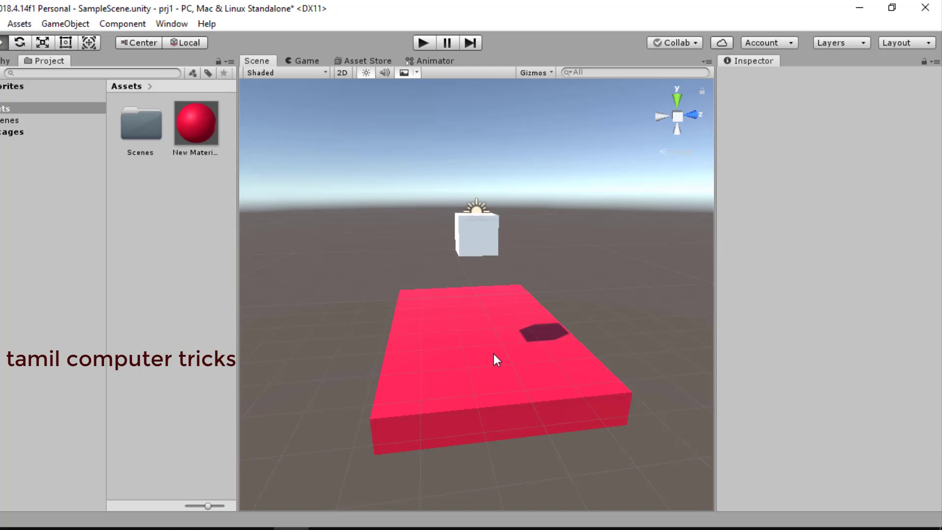
left_click(326, 528)
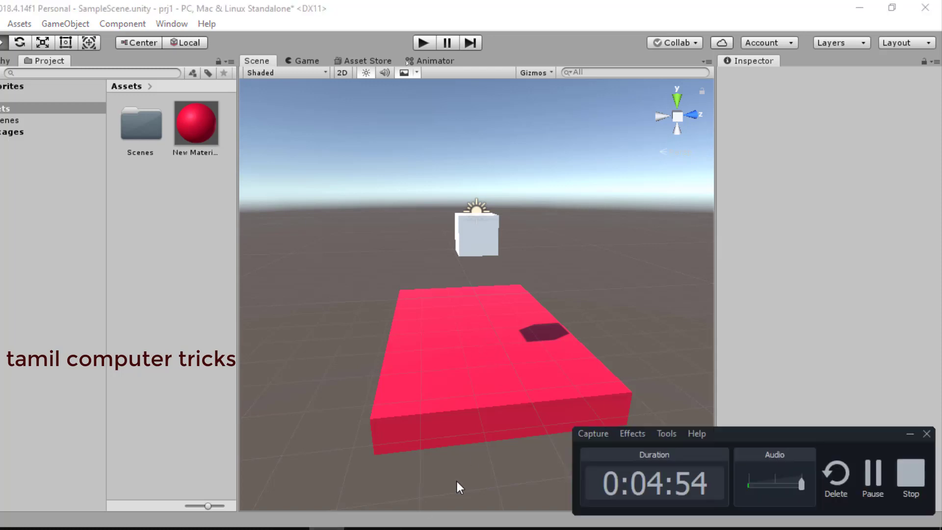